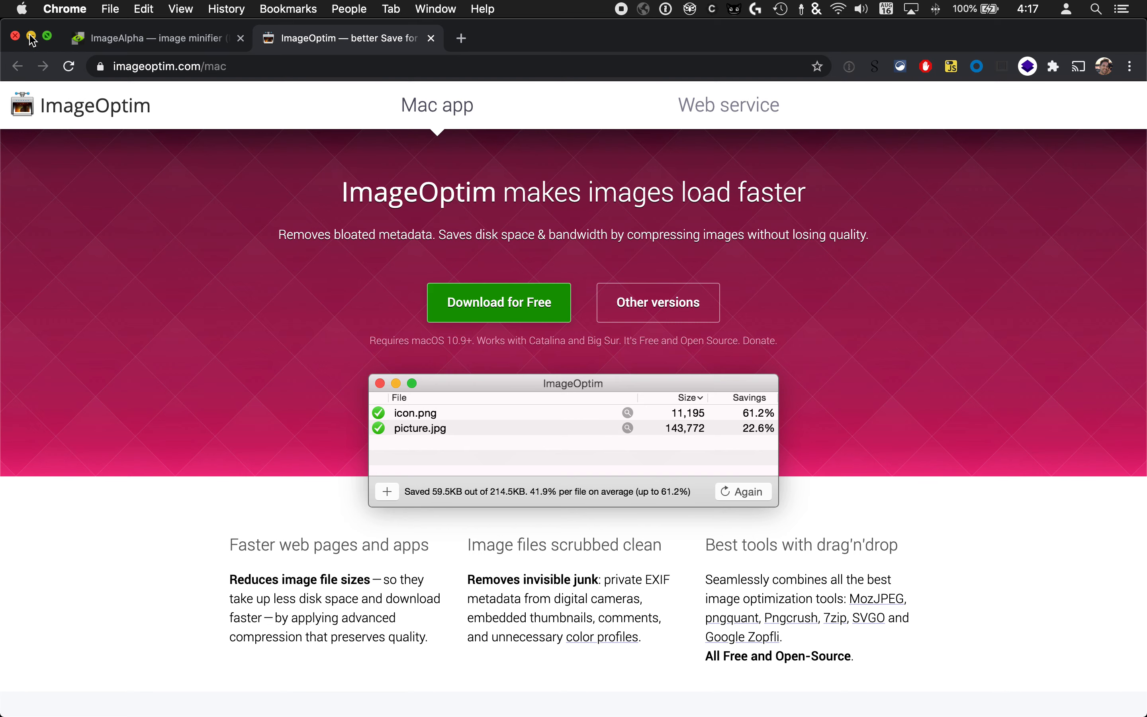
# Minimize the browser and open logo_monkey-with-a-banana-before.png from the desktop in Adobe Photoshop 2020
pyautogui.click(32, 37)
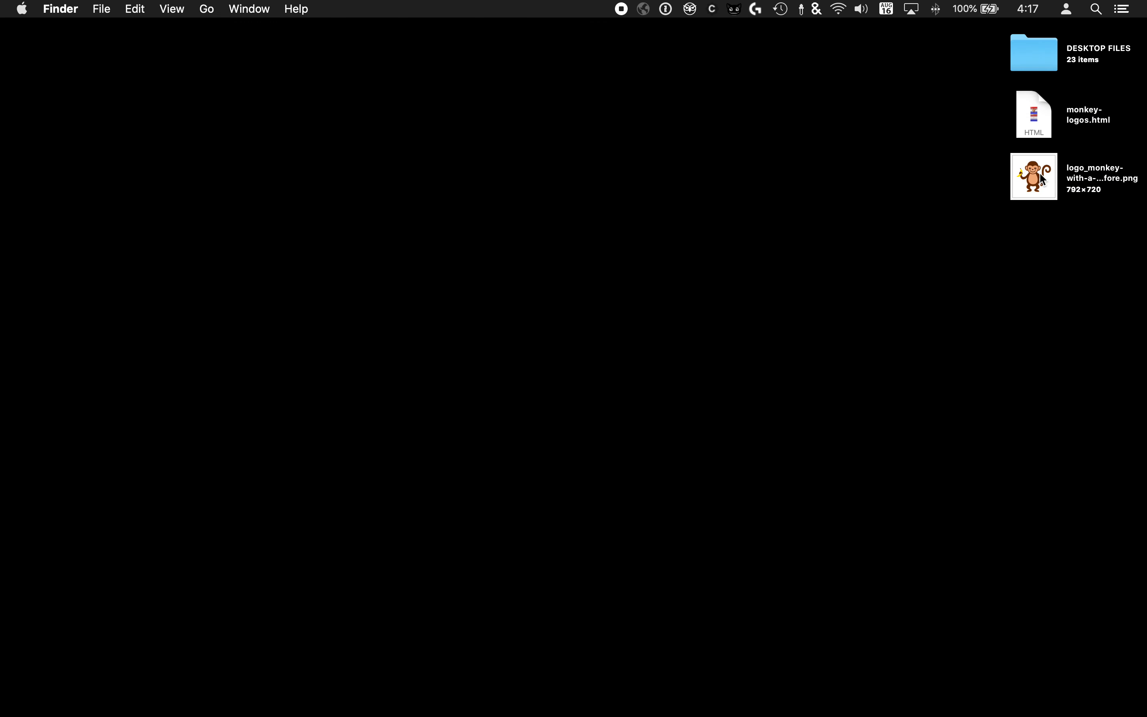
pyautogui.click(1042, 178)
pyautogui.rightClick(1041, 173)
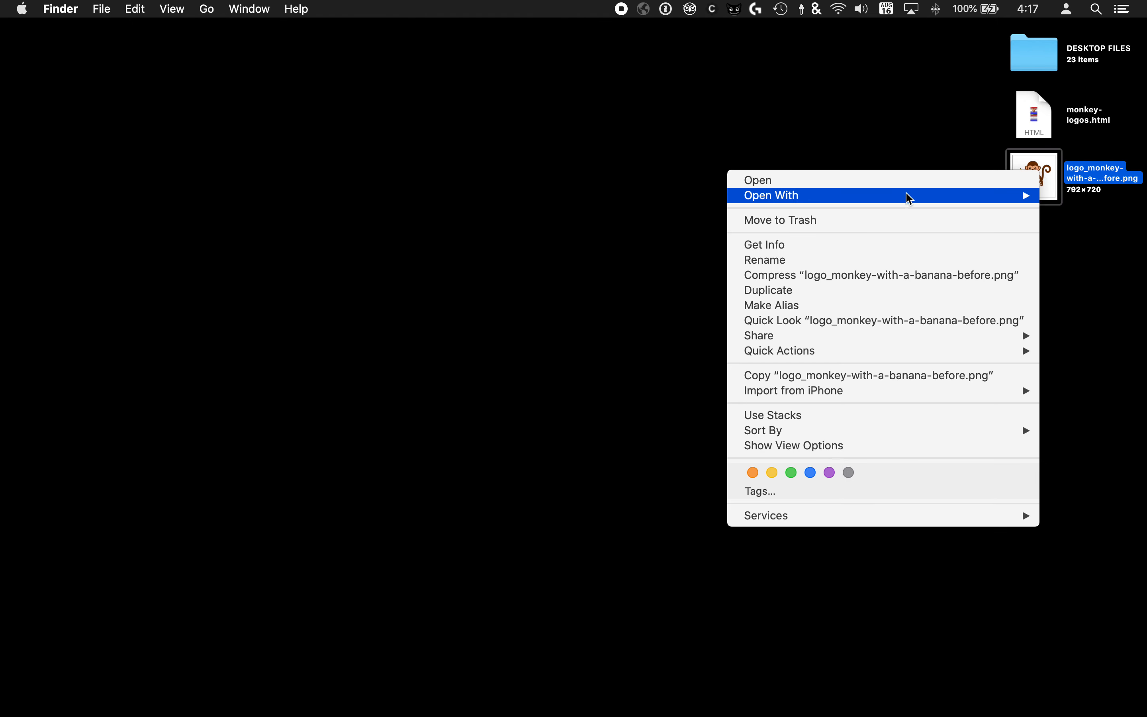
pyautogui.moveTo(900, 203)
pyautogui.click(515, 210)
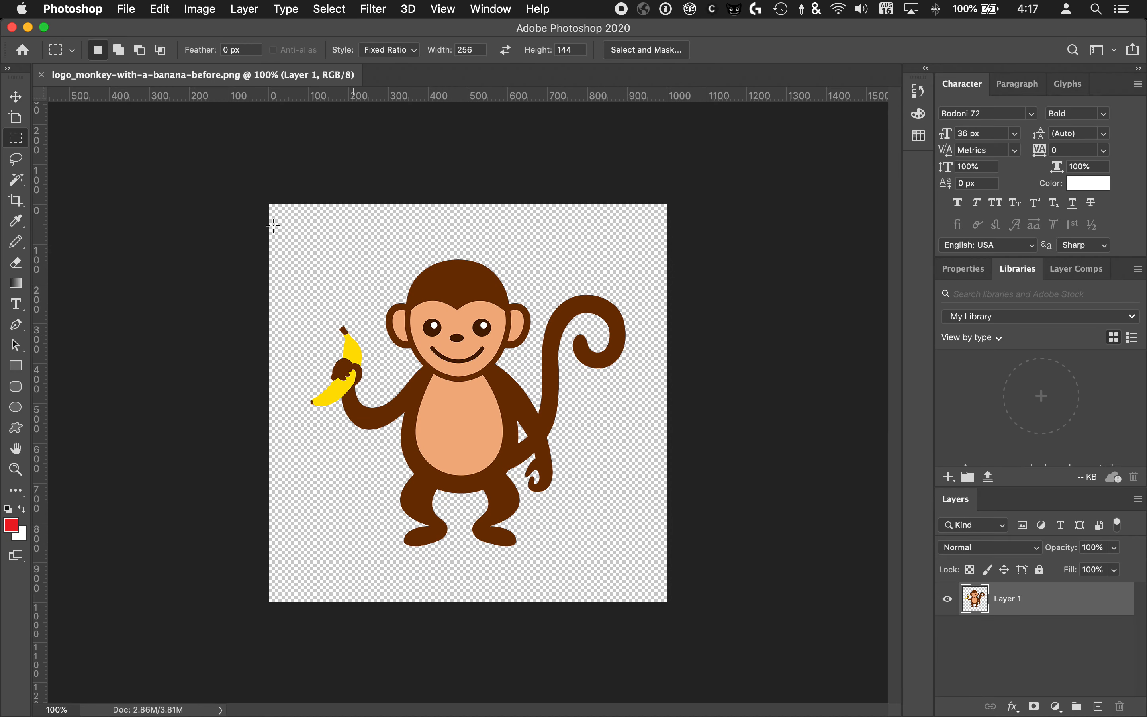
# Trim the image based on transparent pixels on all four sides and activate the Rectangular Marquee tool
pyautogui.click(198, 10)
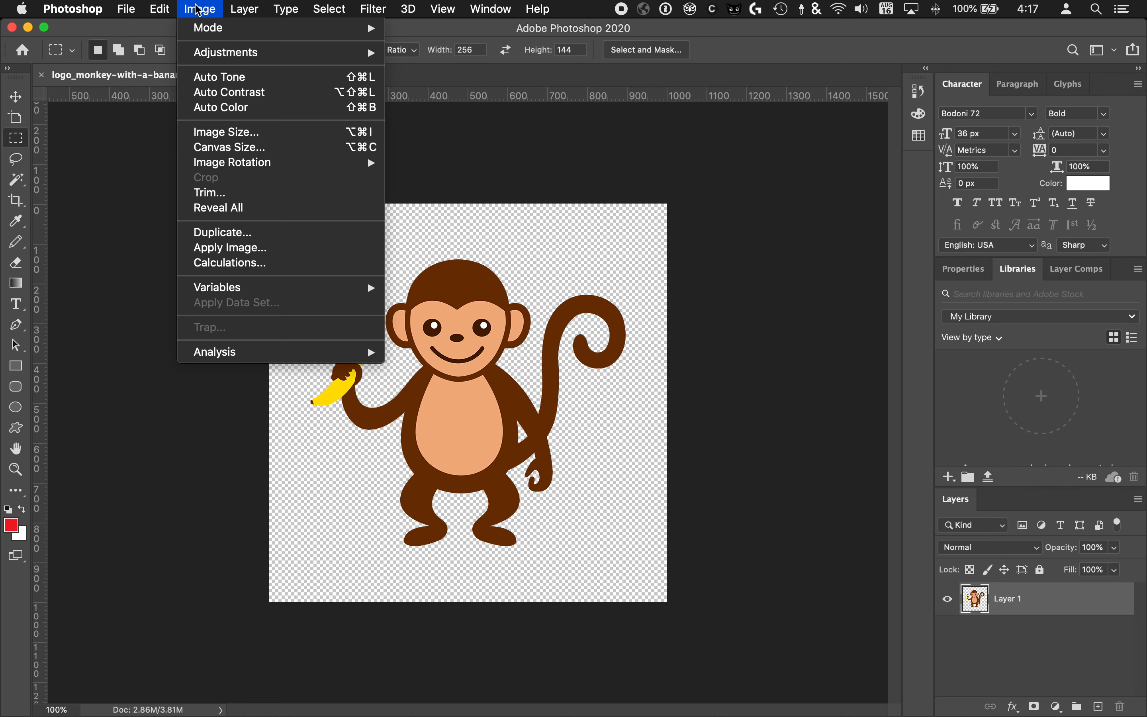
pyautogui.click(244, 193)
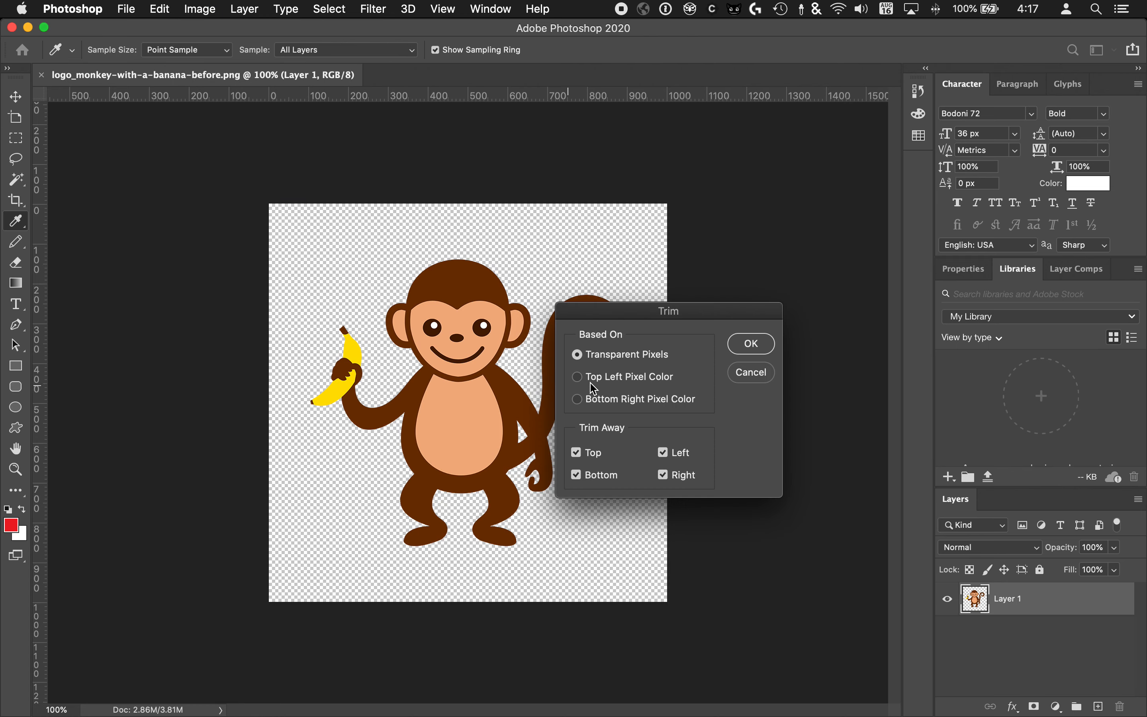
pyautogui.click(761, 343)
pyautogui.press('m')
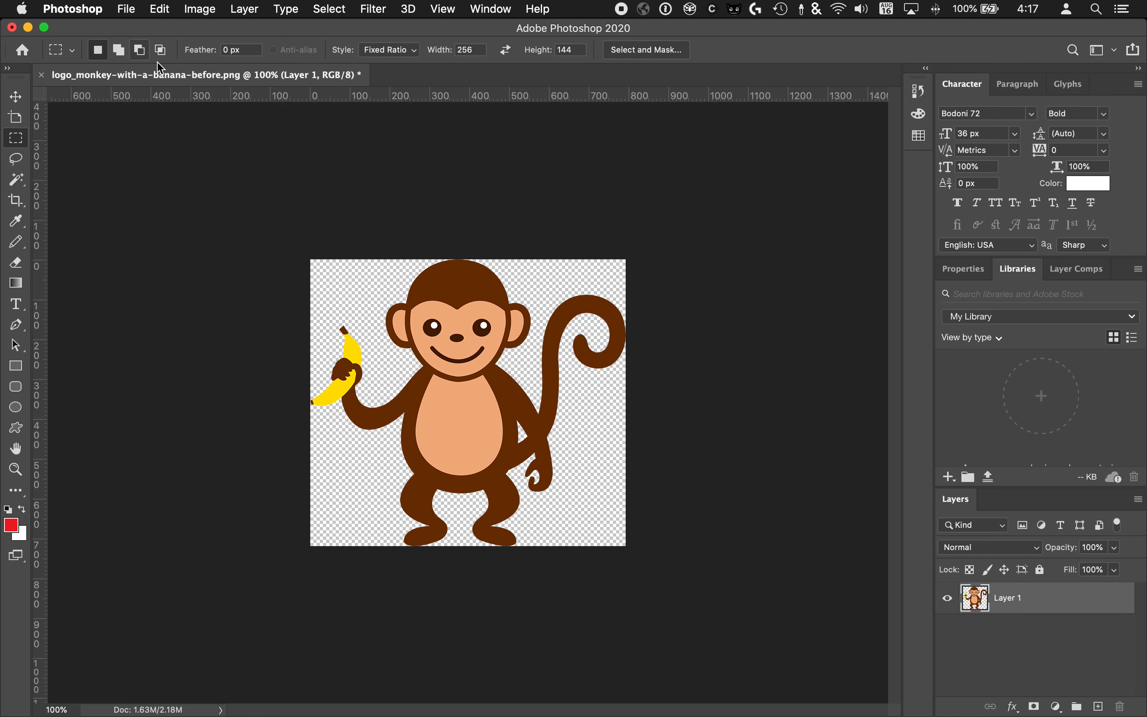
# Prepare a Save for Web export of the trimmed logo as PNG-24 with a width of 400 px
pyautogui.press('super+alt+shift+s')
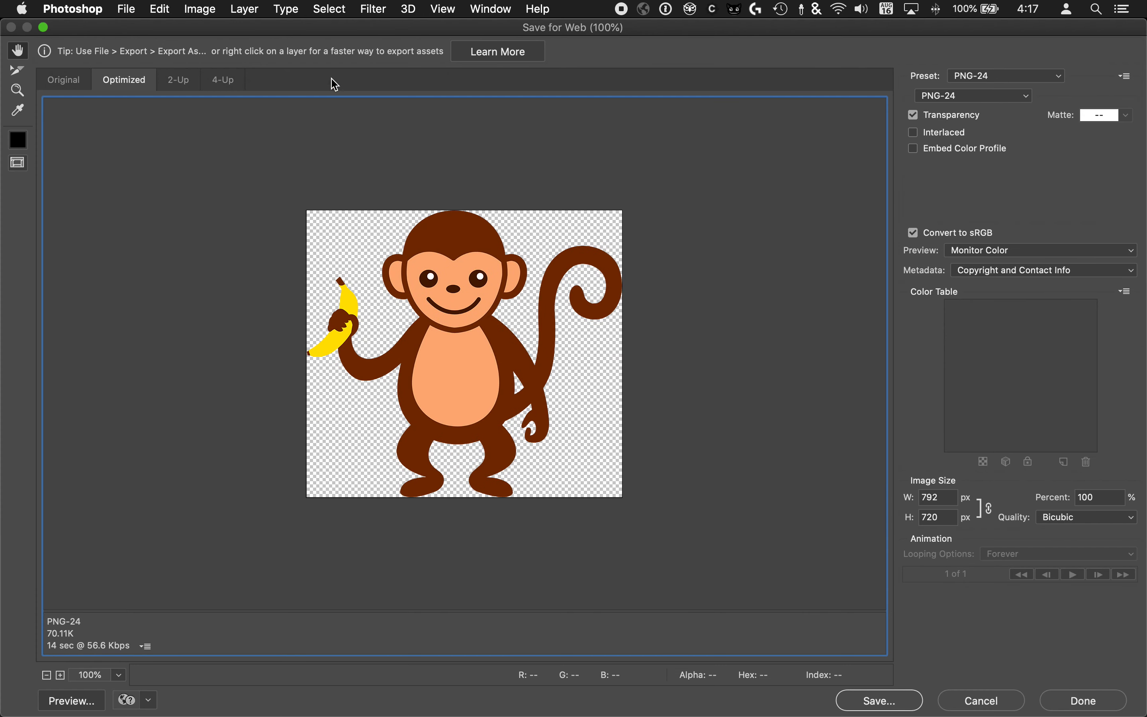
pyautogui.doubleClick(940, 497)
pyautogui.write('400')
# Save the optimized image to the Desktop as logo_monkey-with-a-banana.png
pyautogui.click(872, 697)
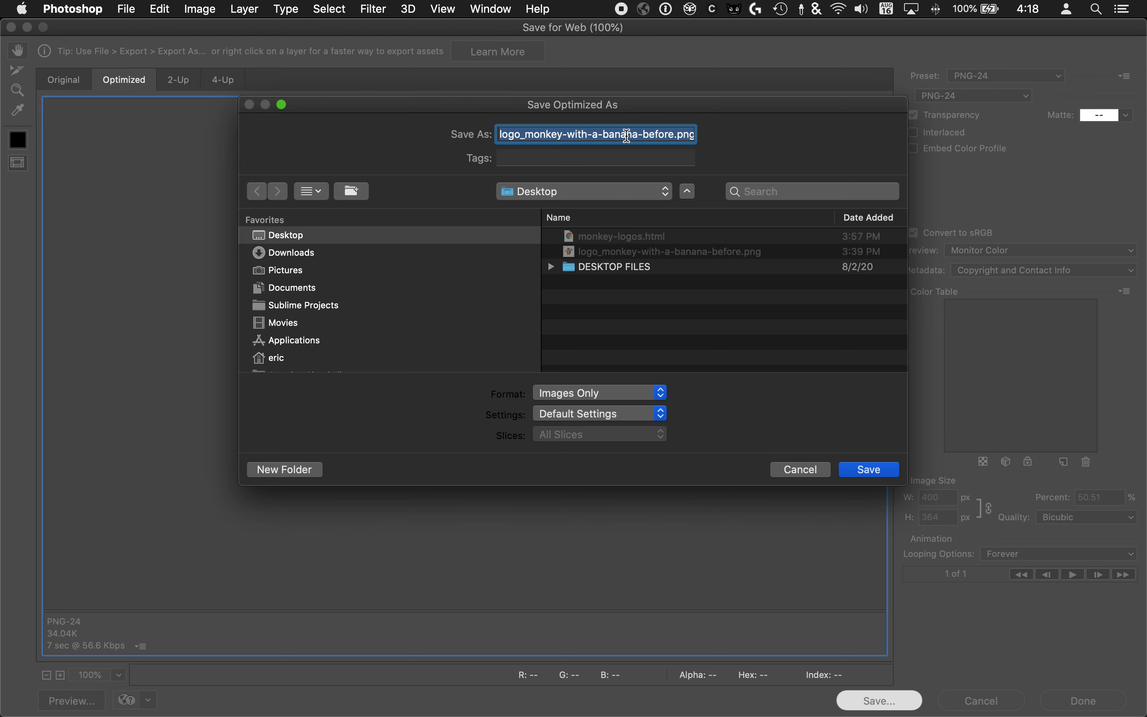
pyautogui.doubleClick(656, 137)
pyautogui.press('BackSpace')
pyautogui.press('BackSpace')
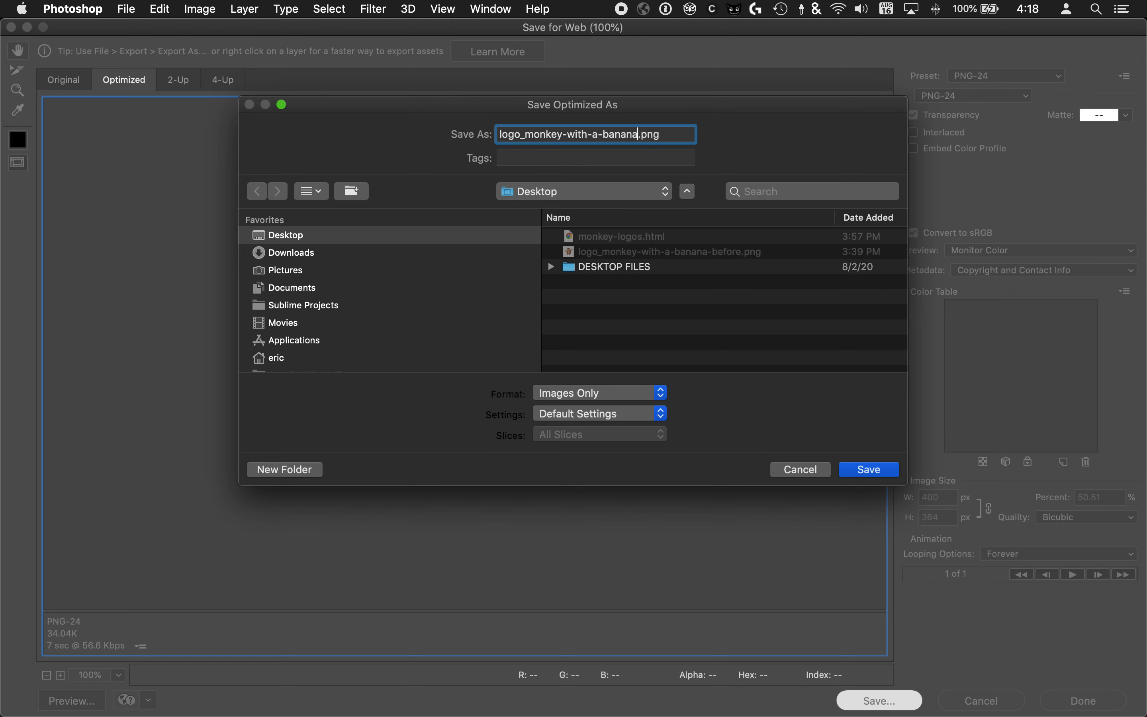
pyautogui.click(866, 470)
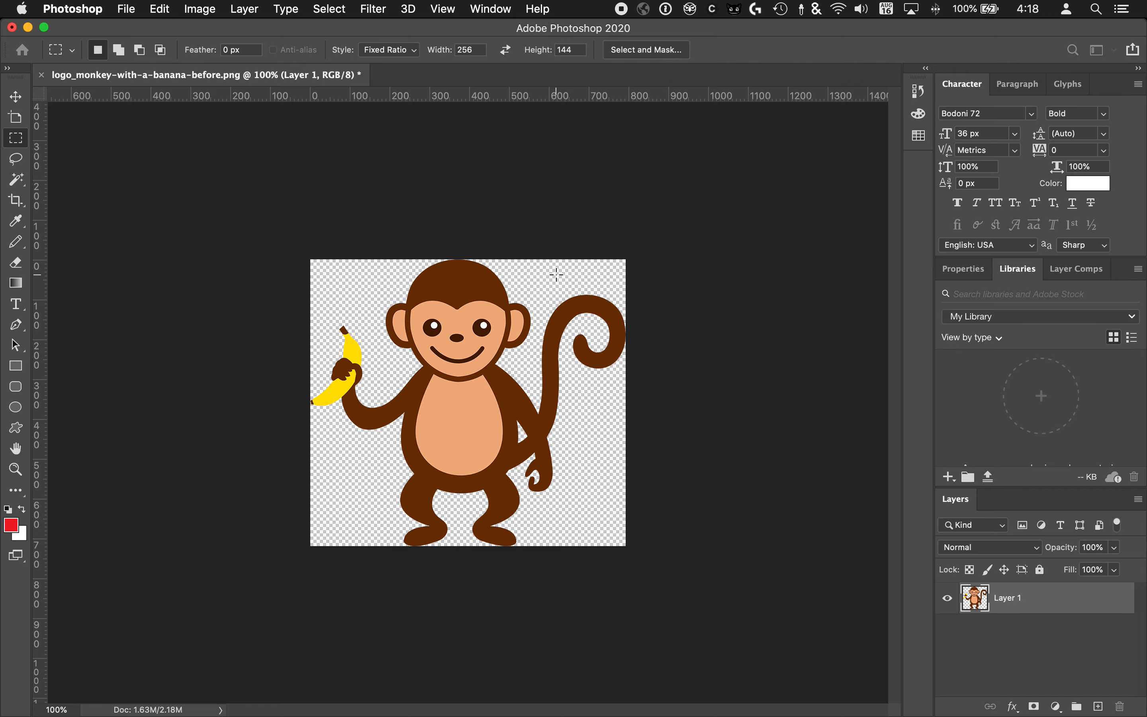
# Review the Save for Web settings and image size of the open logo and leave without saving
pyautogui.press('super+alt+shift+s')
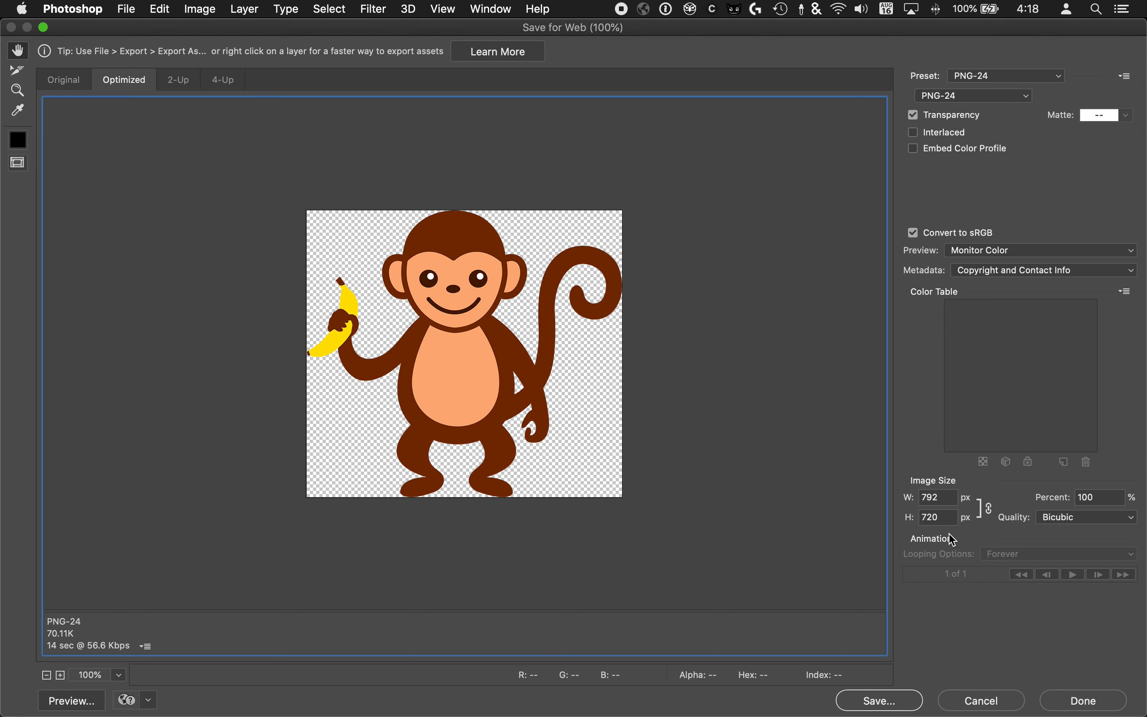
pyautogui.click(974, 701)
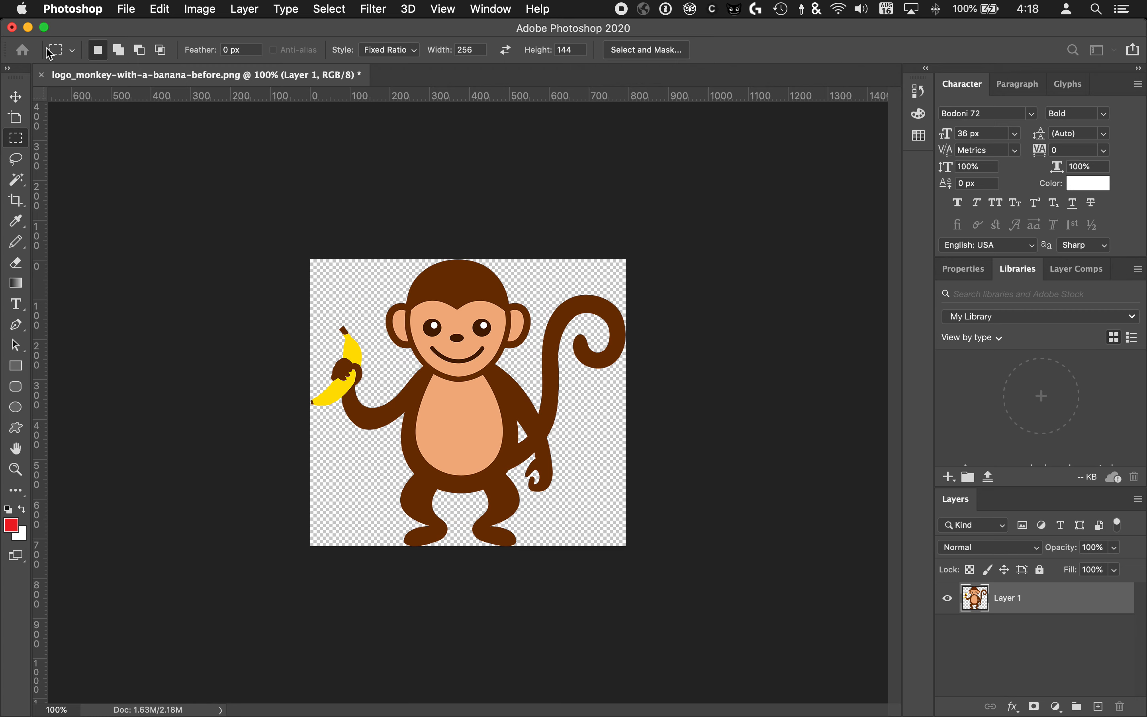
# Minimize Photoshop and compare the file size and dimensions of the original and exported logo files in their information windows
pyautogui.click(27, 27)
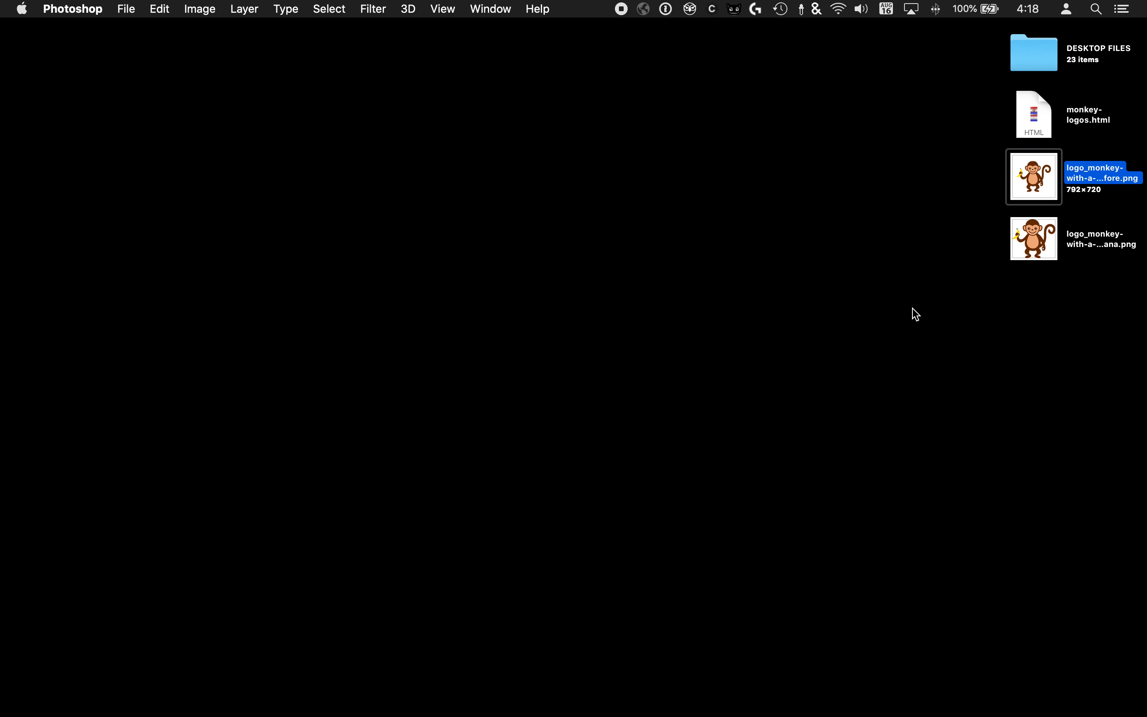
pyautogui.click(912, 313)
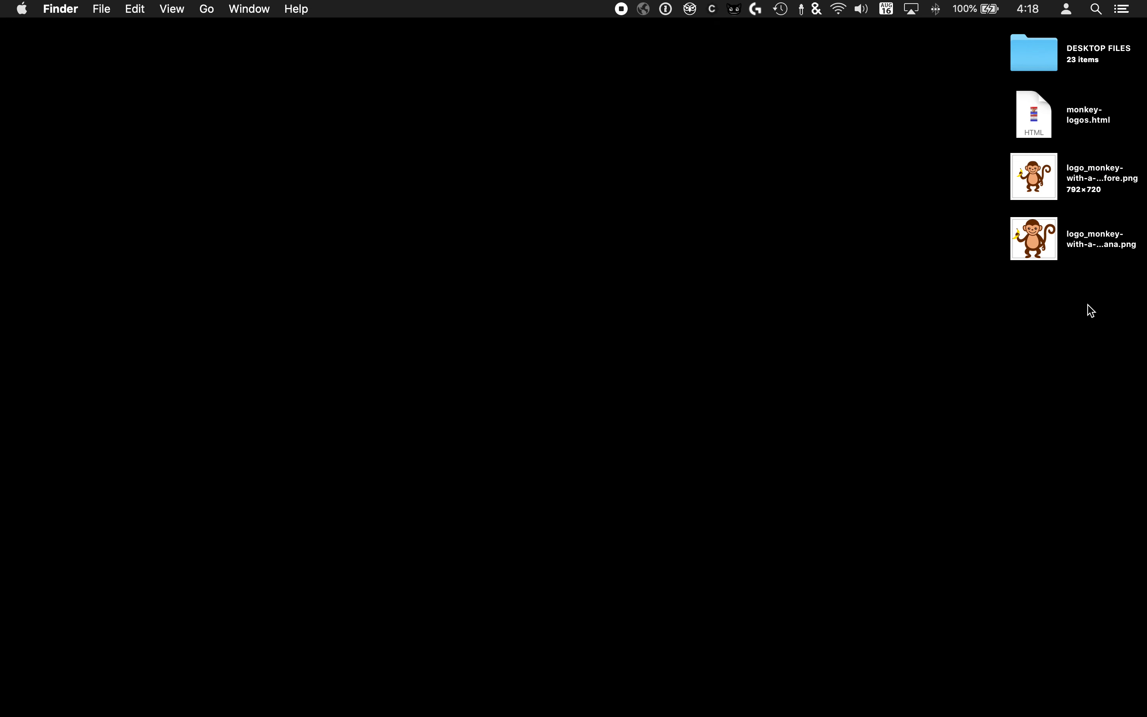
pyautogui.click(1085, 174)
pyautogui.click(1045, 242)
pyautogui.rightClick(1045, 242)
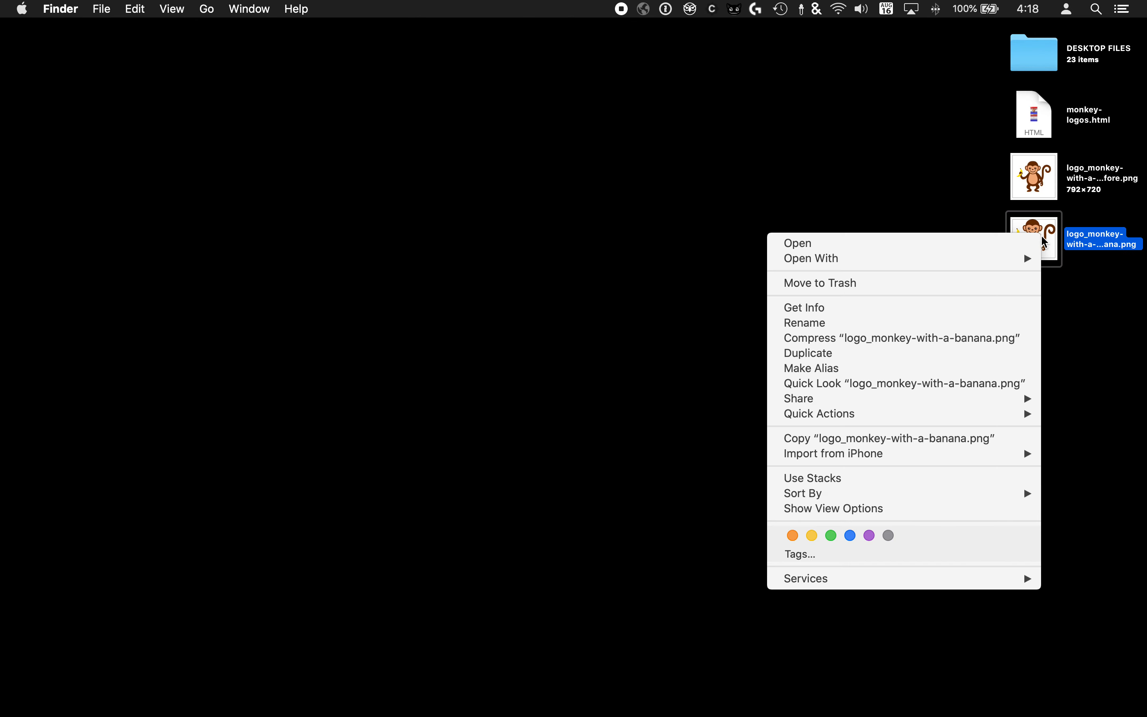
pyautogui.click(912, 192)
pyautogui.moveTo(1079, 306); pyautogui.dragTo(1022, 168)
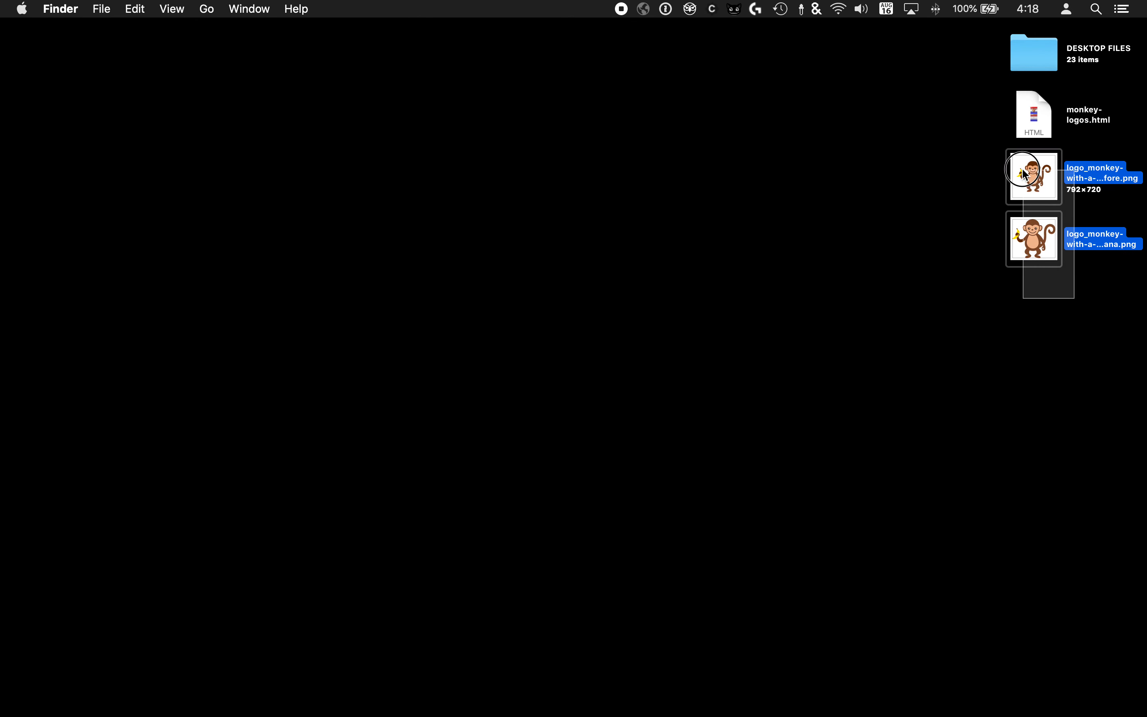
pyautogui.press('super+i')
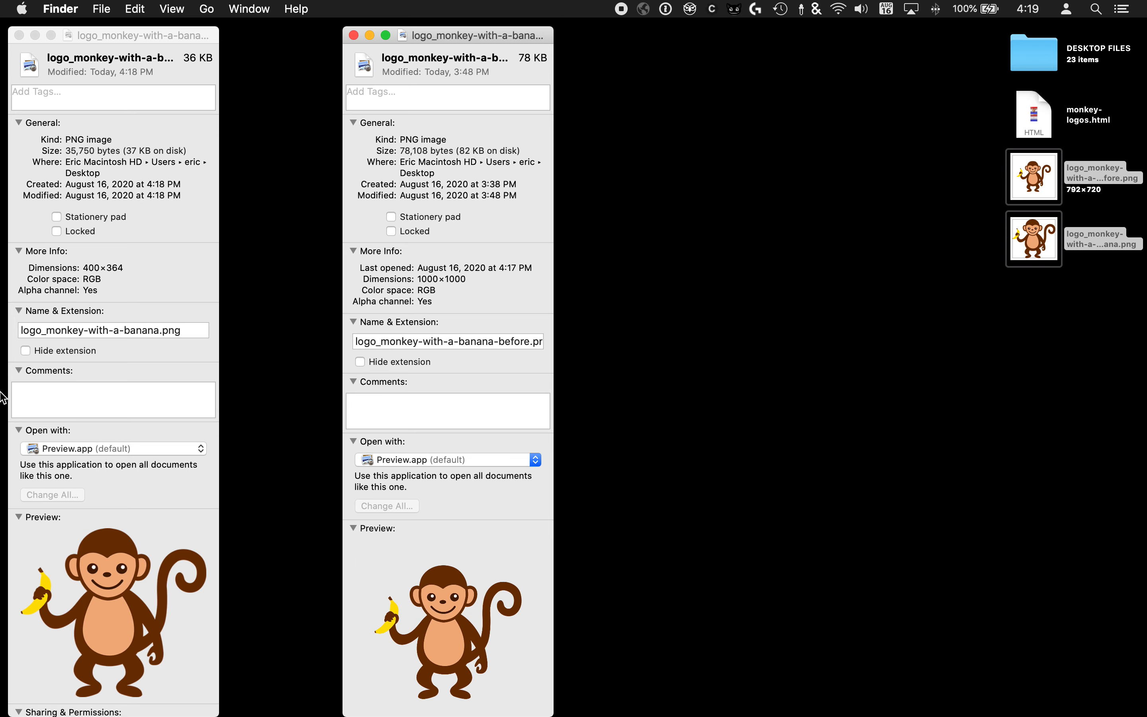
pyautogui.click(19, 35)
pyautogui.click(354, 35)
pyautogui.click(1053, 396)
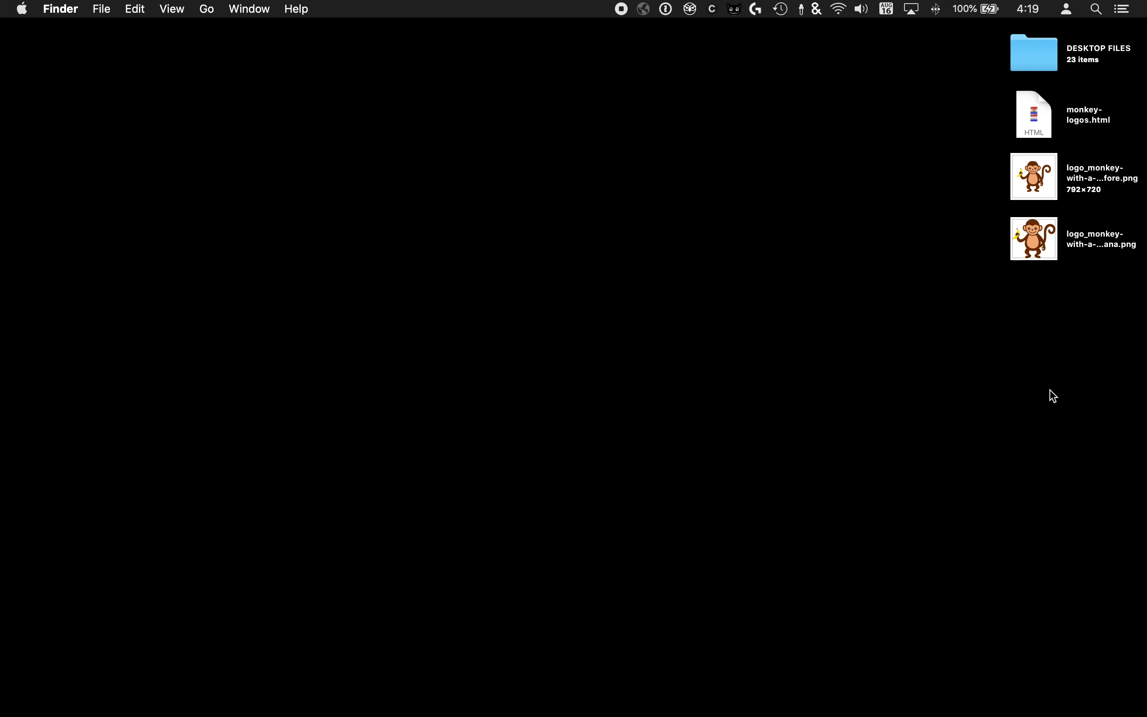
# Open logo_monkey-with-a-banana.png in ImageAlpha with the window filling the screen and the preview at 2× magnification
pyautogui.rightClick(1052, 238)
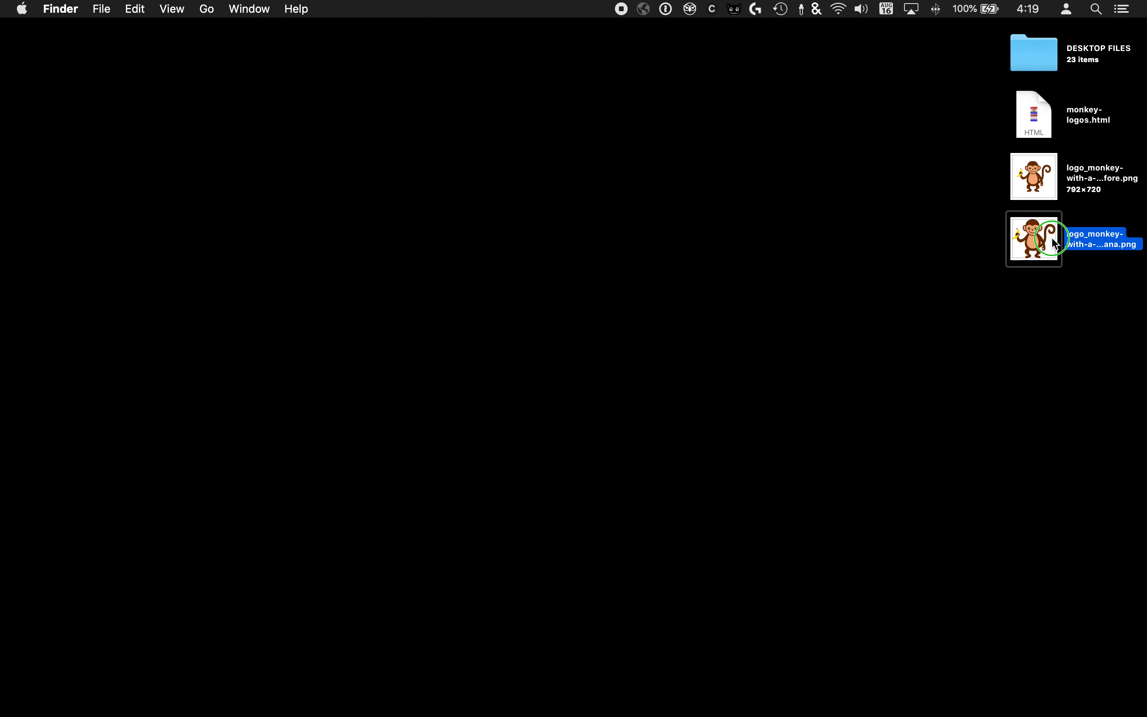
pyautogui.moveTo(1033, 260)
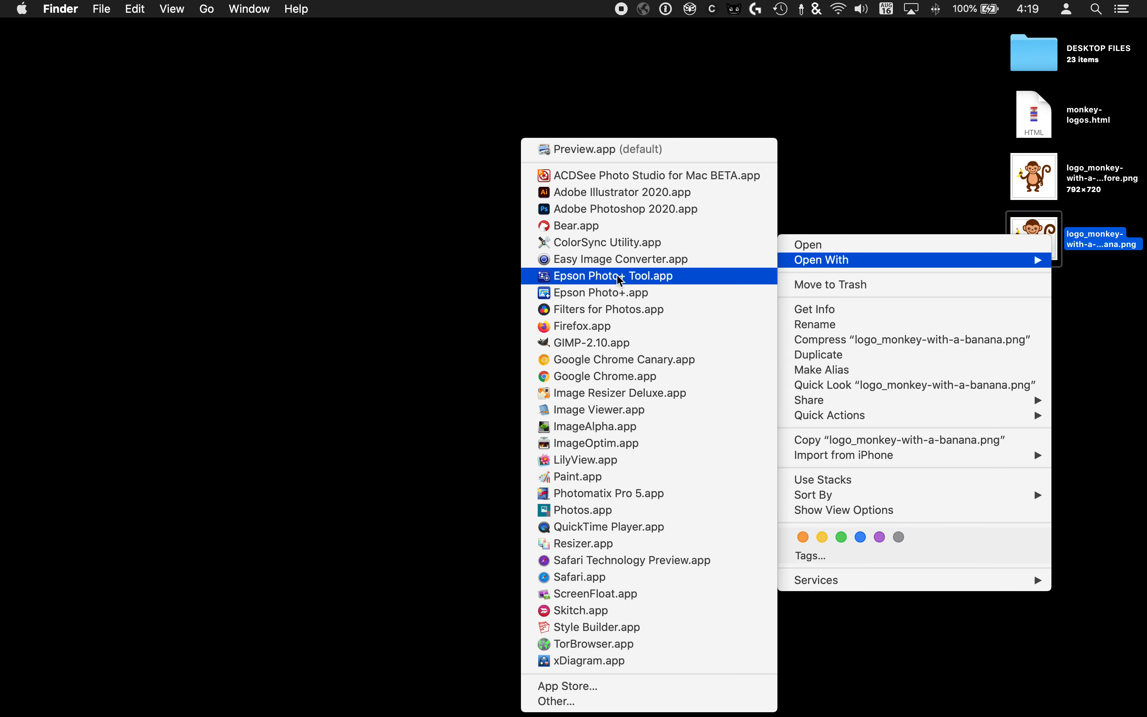
pyautogui.click(575, 426)
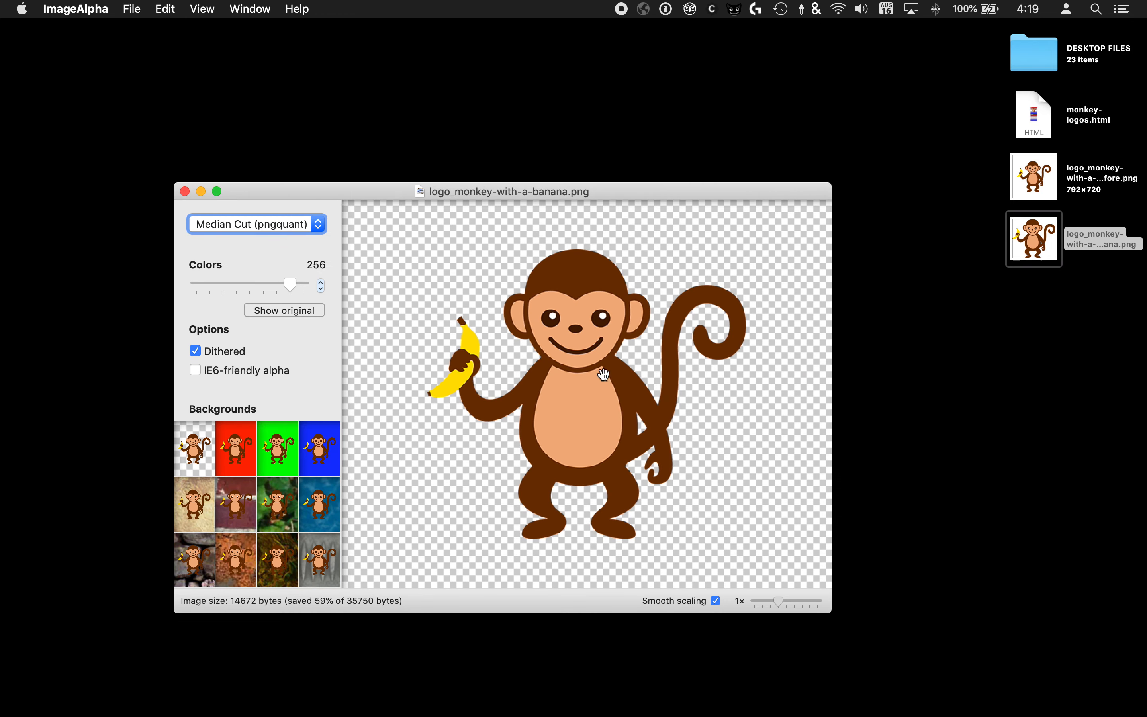
pyautogui.moveTo(593, 192); pyautogui.dragTo(596, 5)
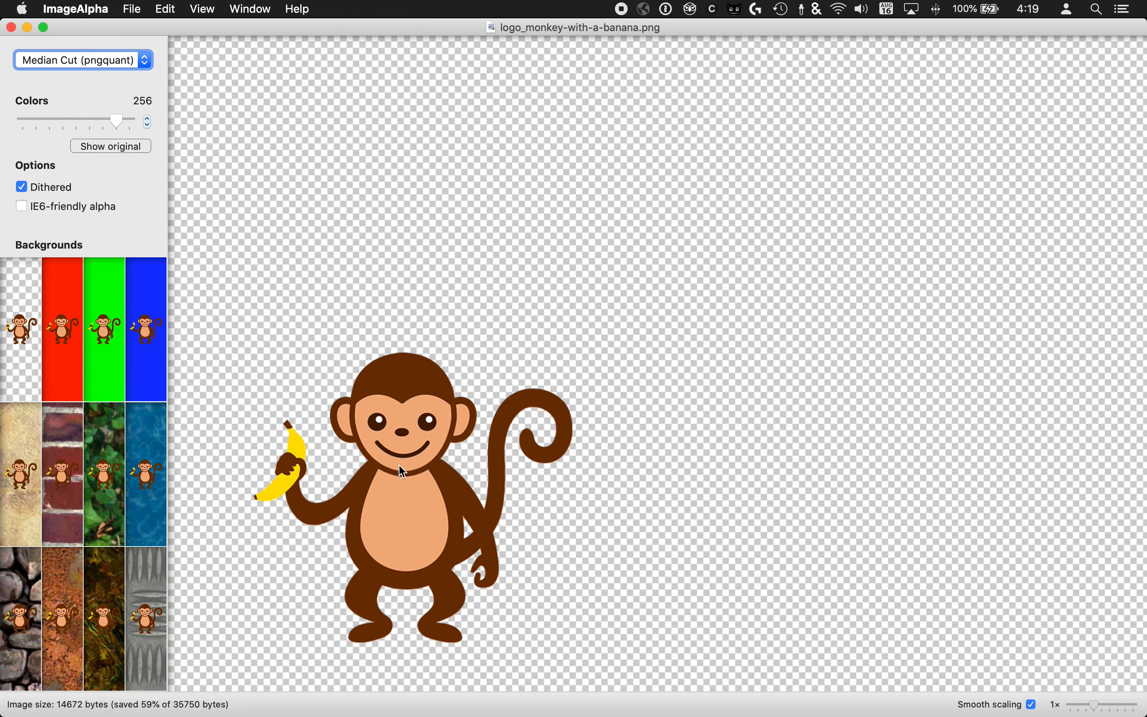
pyautogui.click(1107, 707)
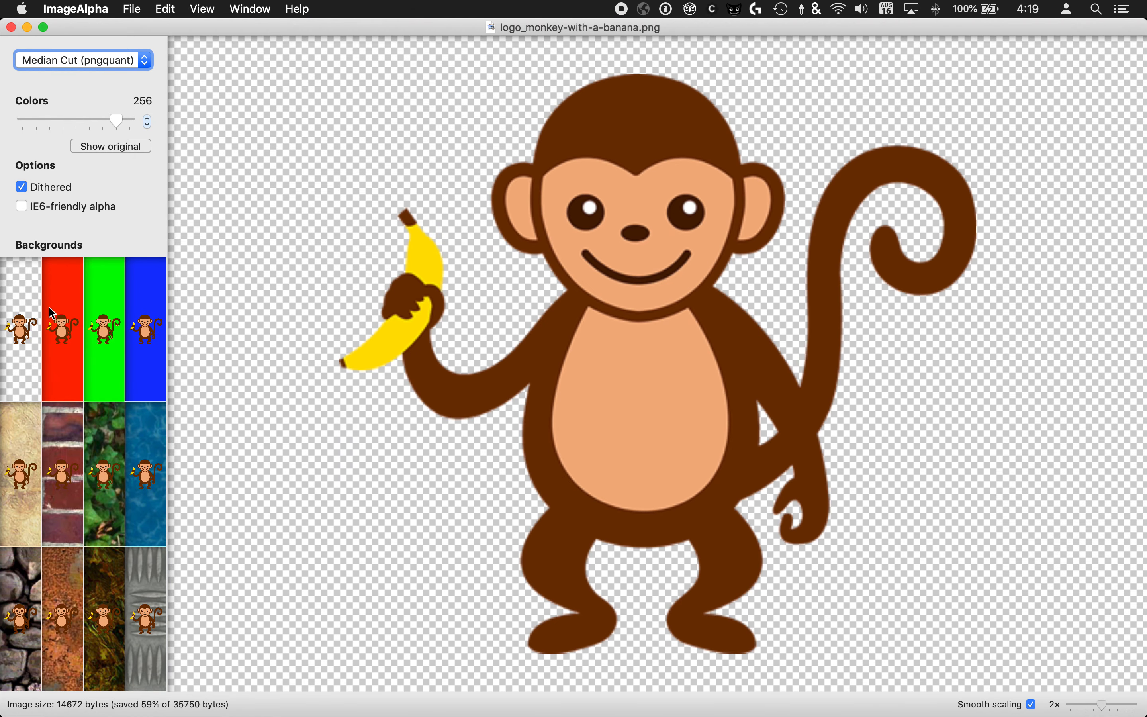
# Preview the logo's edges against the solid green and ivy leaf backgrounds, ending on solid green
pyautogui.click(113, 299)
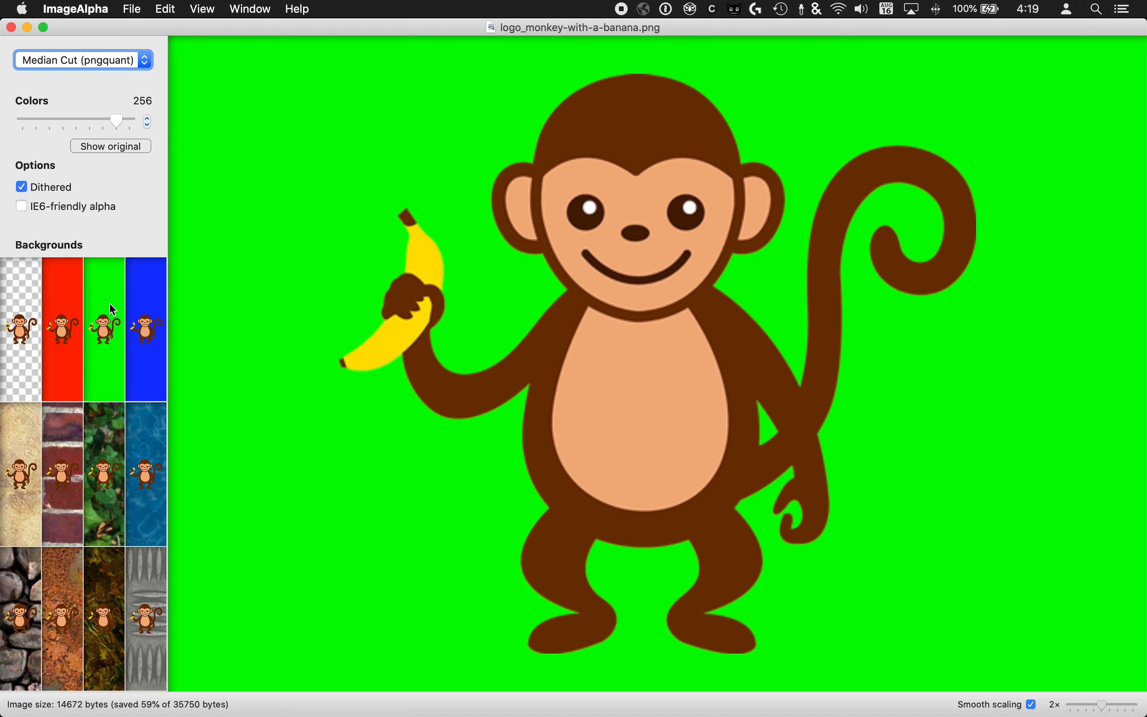
pyautogui.click(109, 482)
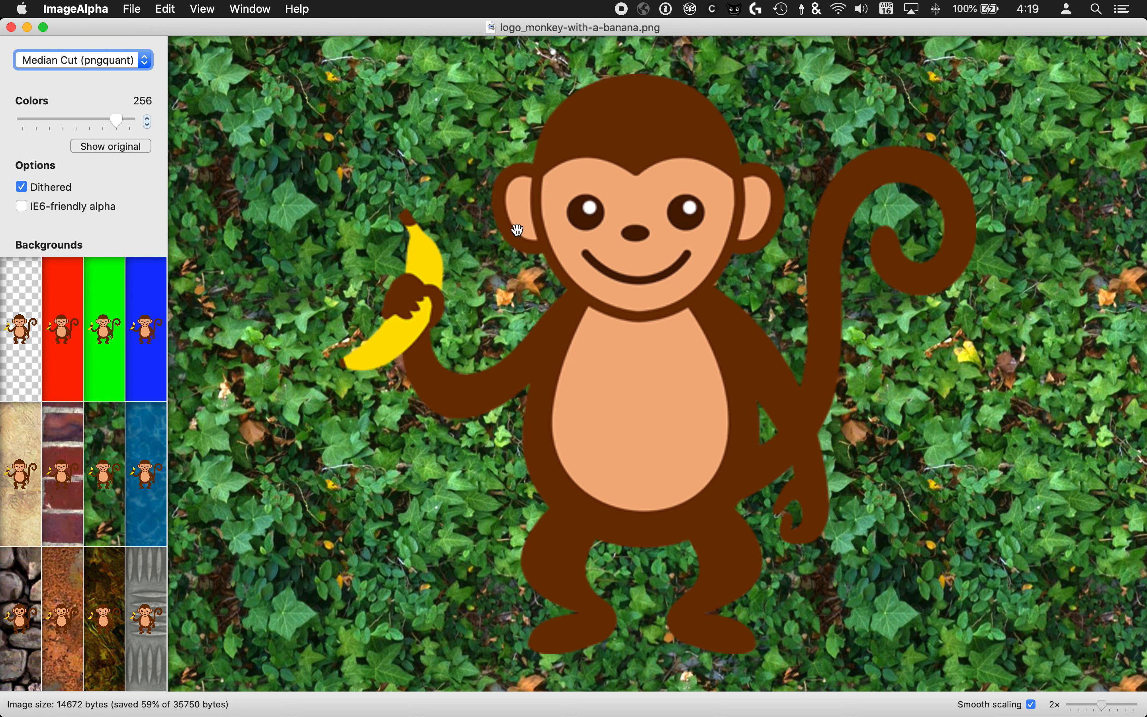
pyautogui.click(103, 333)
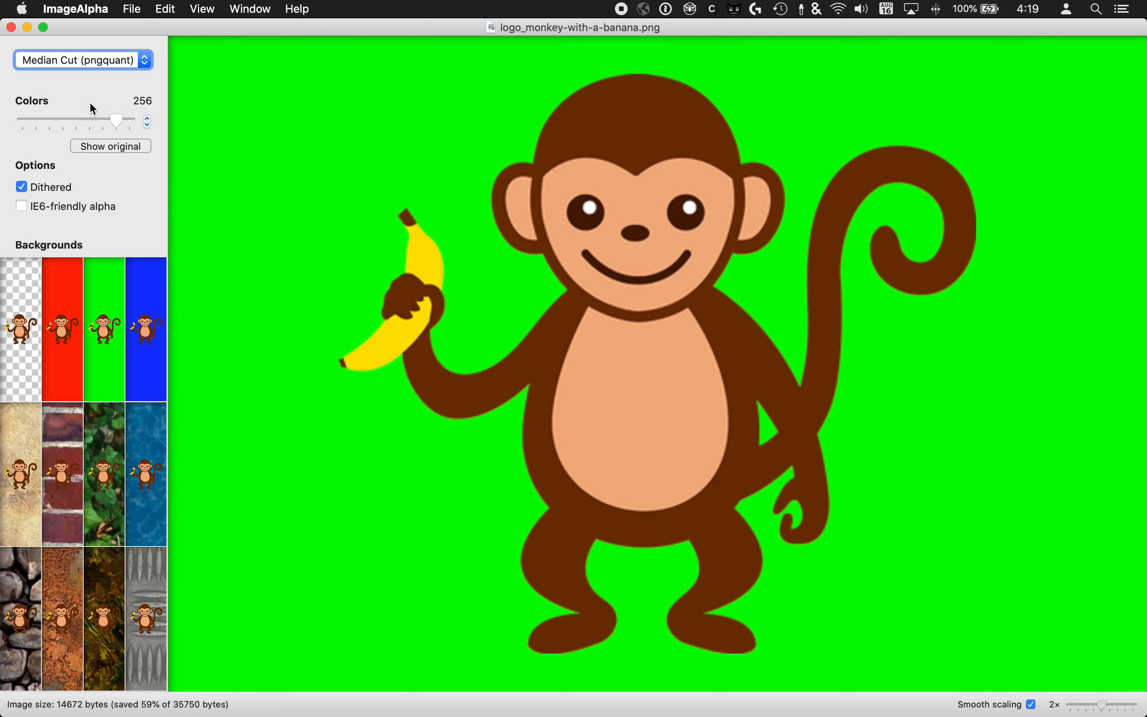
# Compare the logo's quality at 128, 32, 16 and 8 colors and settle on 16 colors
pyautogui.moveTo(116, 122); pyautogui.dragTo(104, 122)
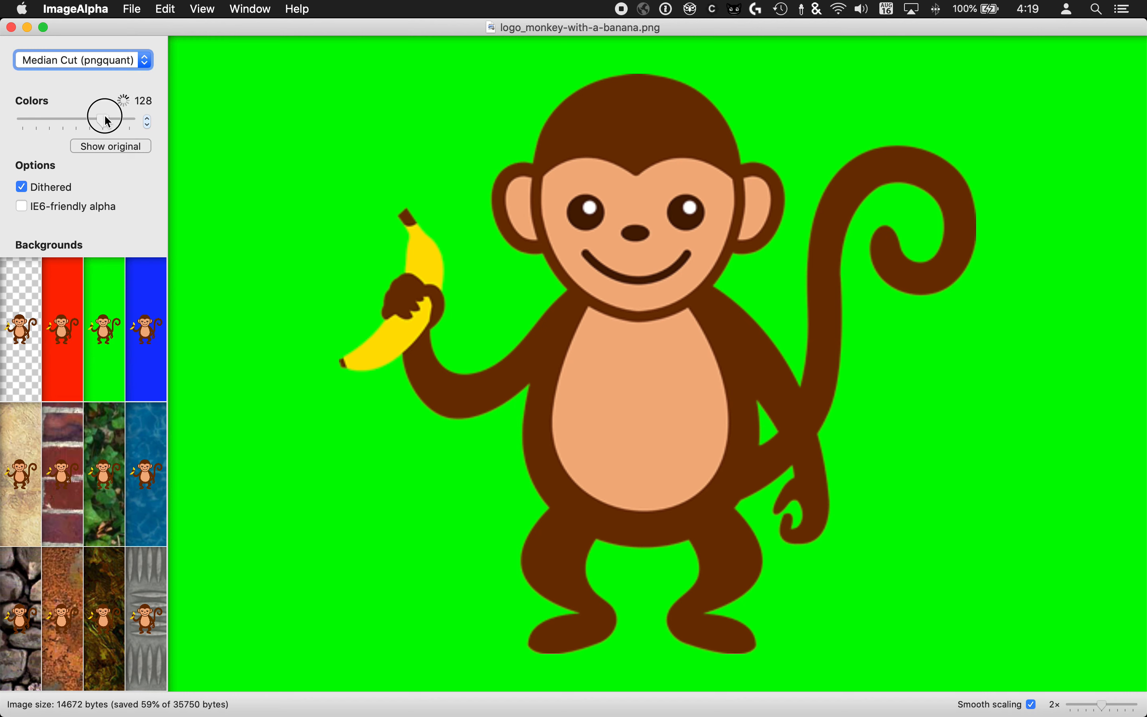
pyautogui.click(75, 124)
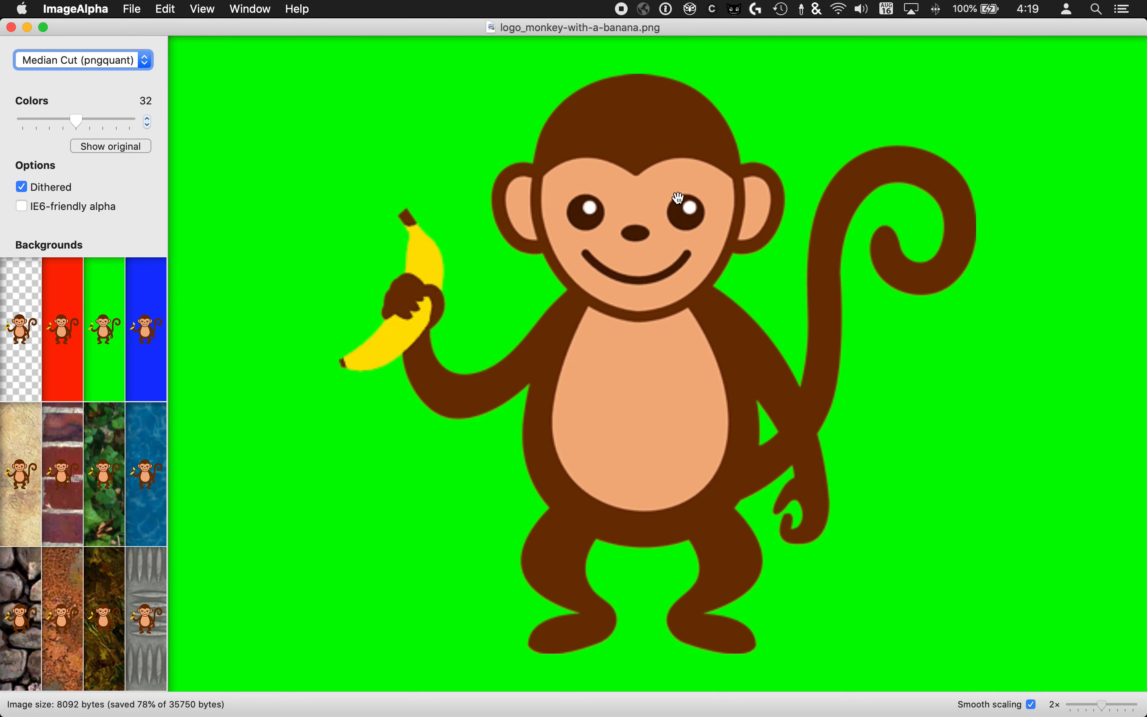
pyautogui.click(65, 124)
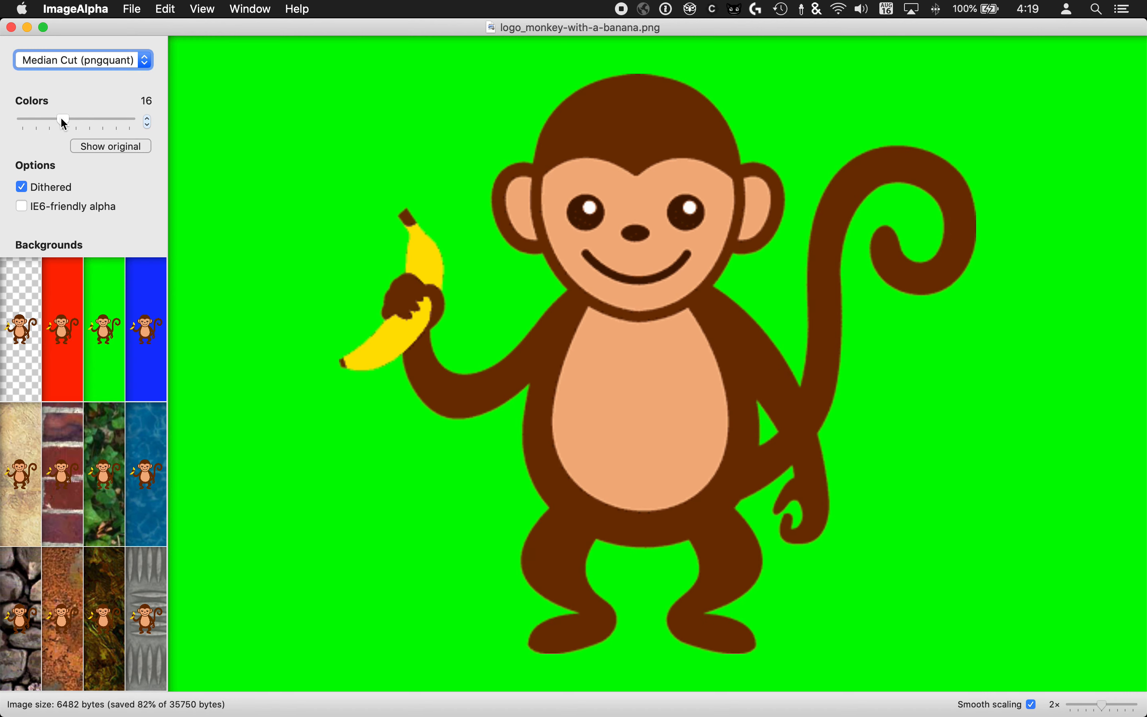
pyautogui.click(48, 122)
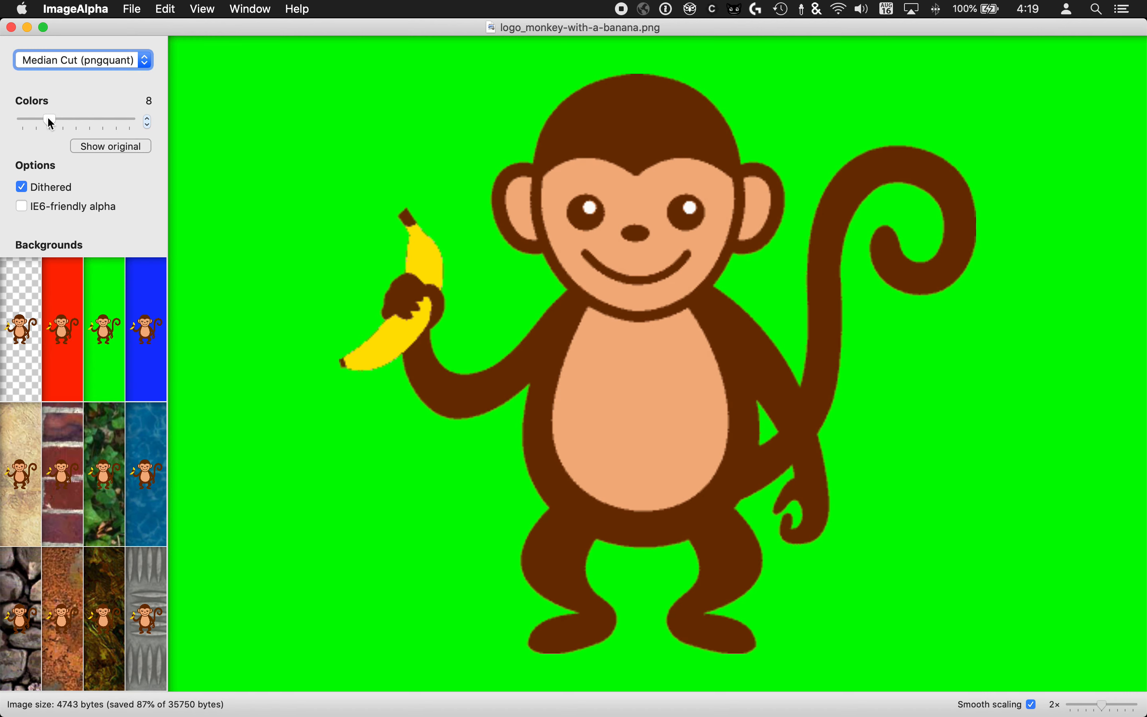
pyautogui.click(63, 122)
pyautogui.click(49, 122)
pyautogui.click(63, 122)
pyautogui.click(49, 122)
pyautogui.click(63, 122)
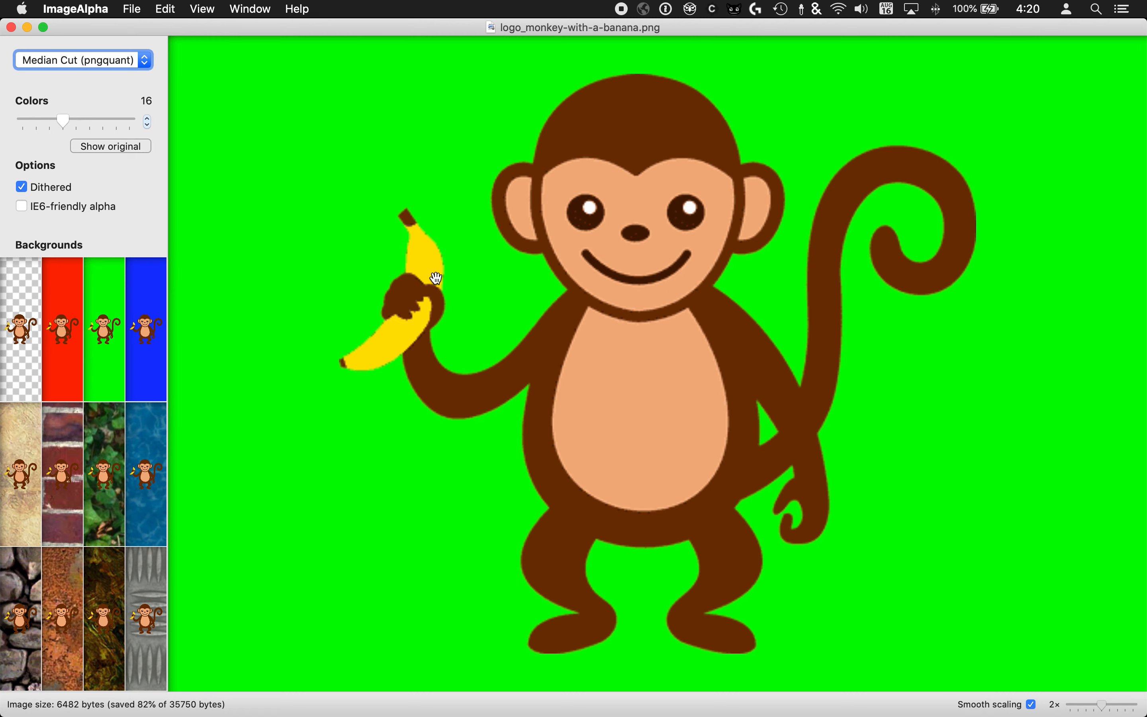
# Switch the compression algorithm to NeuQuant (pngnq) and turn off dithering
pyautogui.click(98, 60)
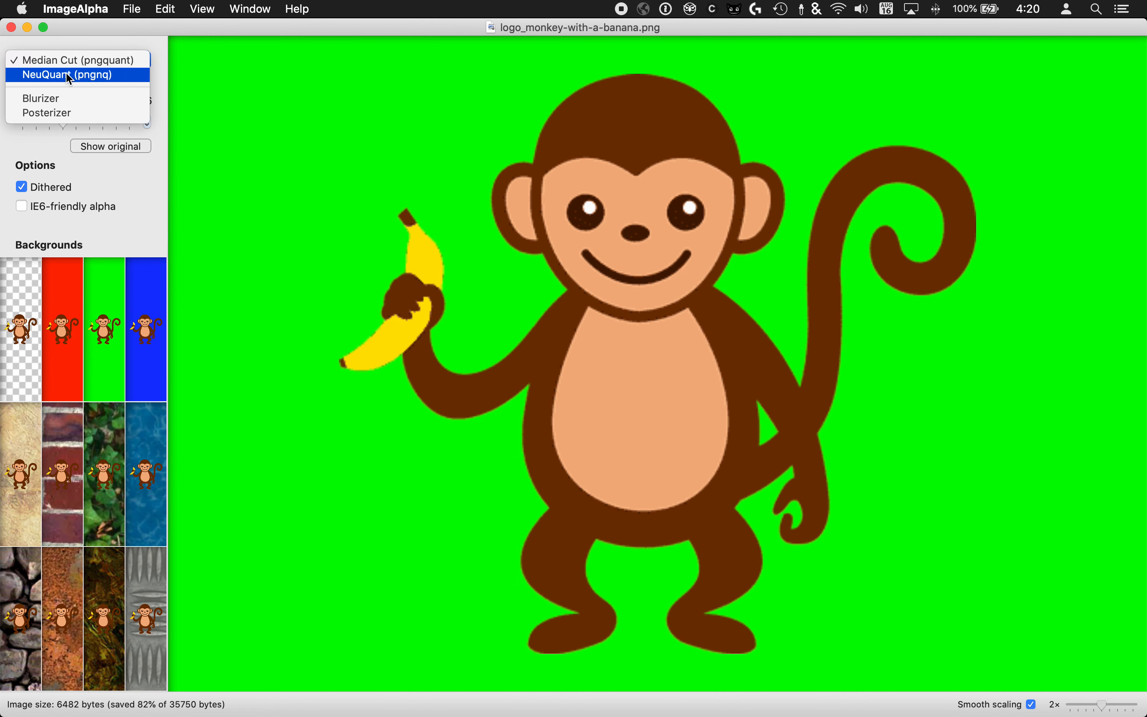
pyautogui.click(43, 75)
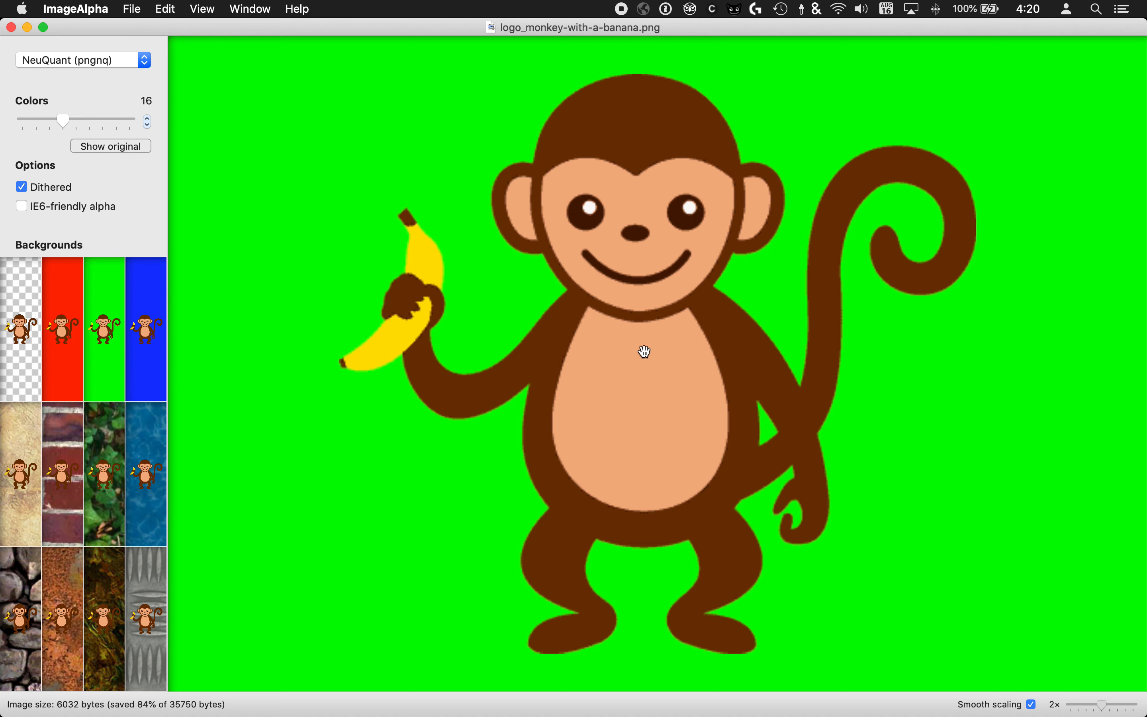
pyautogui.click(24, 187)
# Try the undithered logo at 8 colors and set the color count back to 16
pyautogui.click(46, 117)
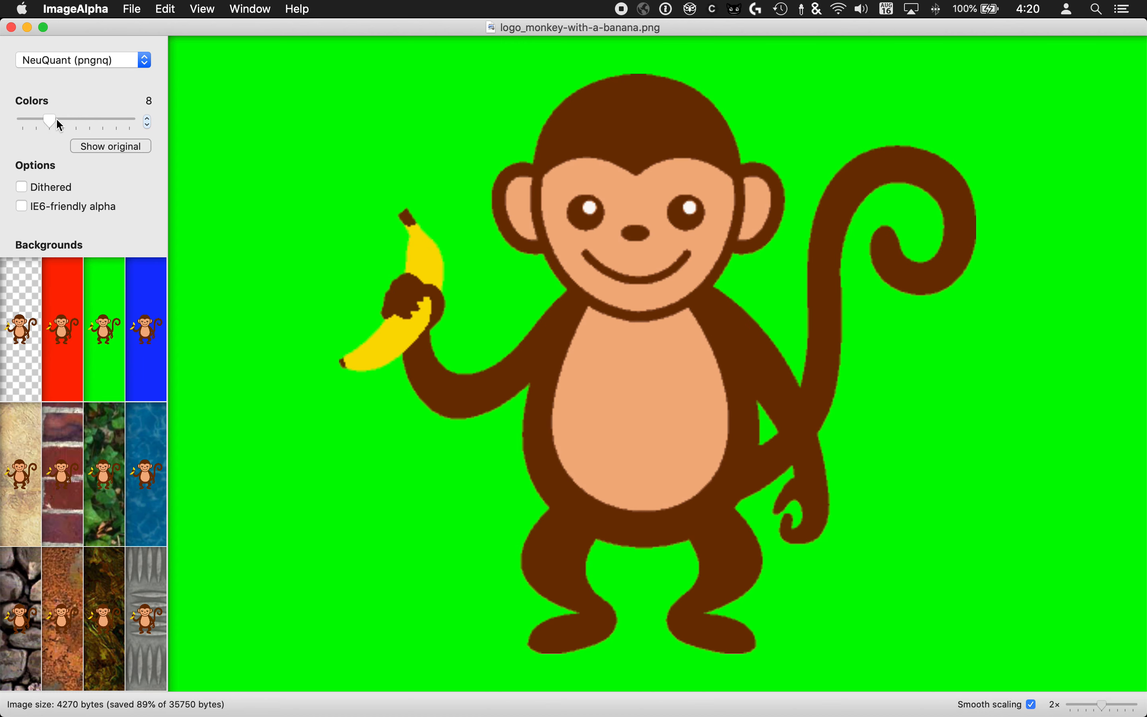
pyautogui.click(62, 118)
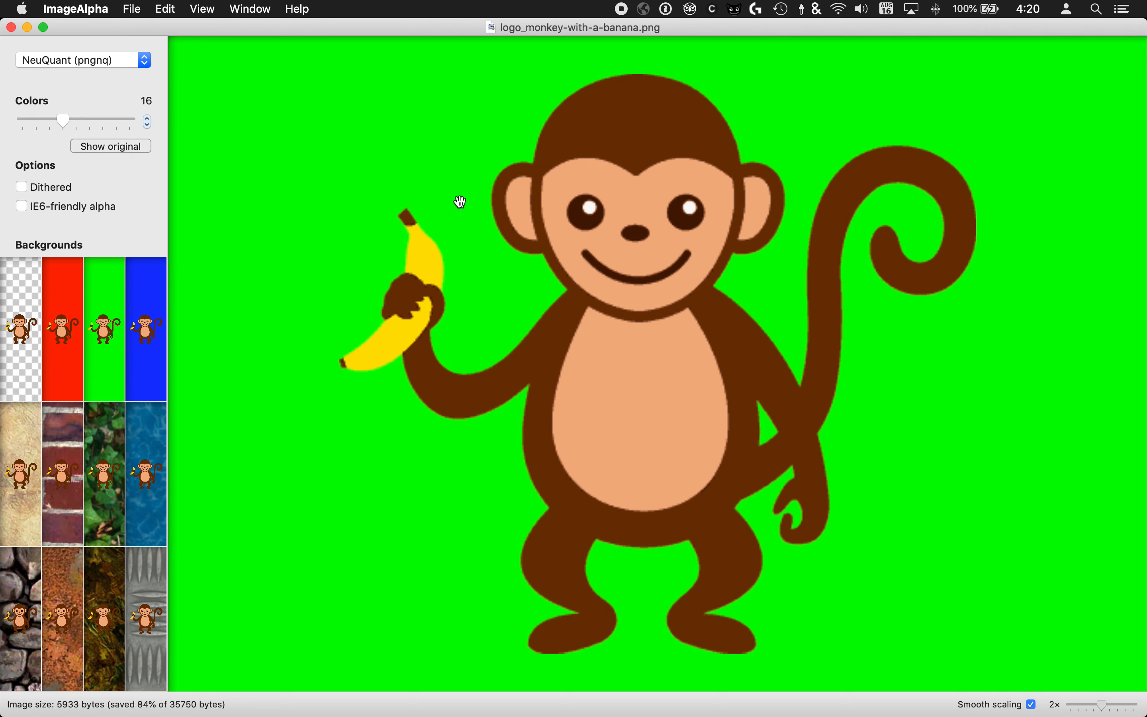
# Save the 16-color logo to the Desktop with ImageOptim optimization, replacing the existing logo_monkey-with-a-banana.png
pyautogui.click(69, 10)
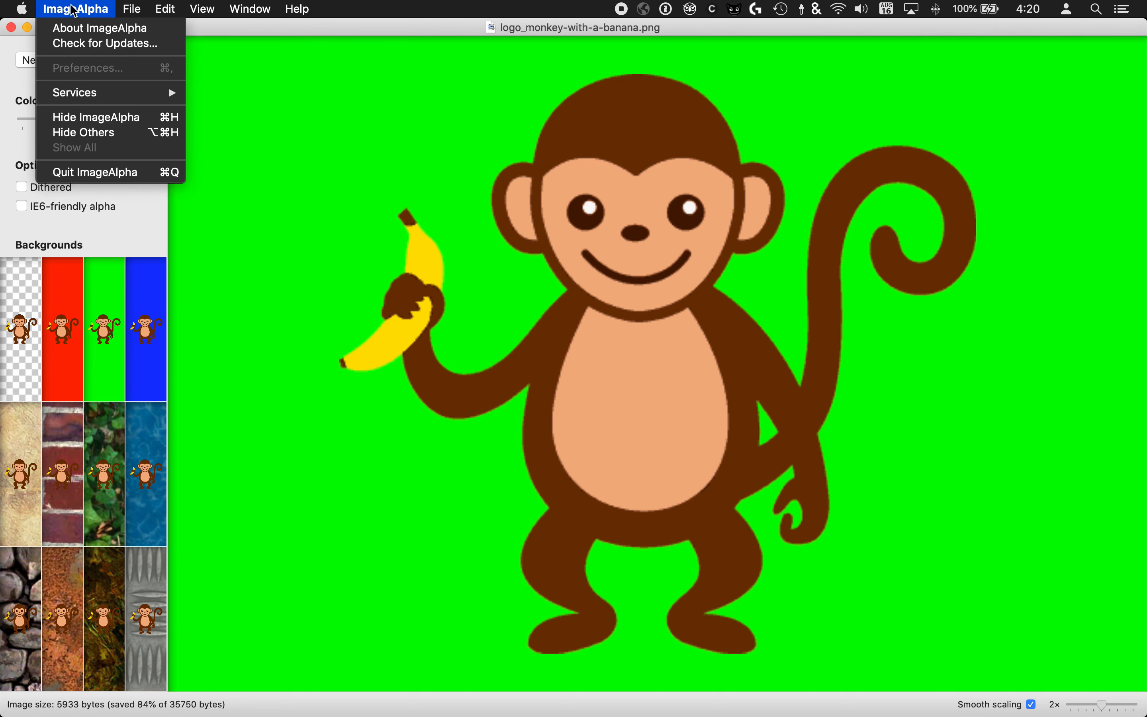
pyautogui.moveTo(132, 10)
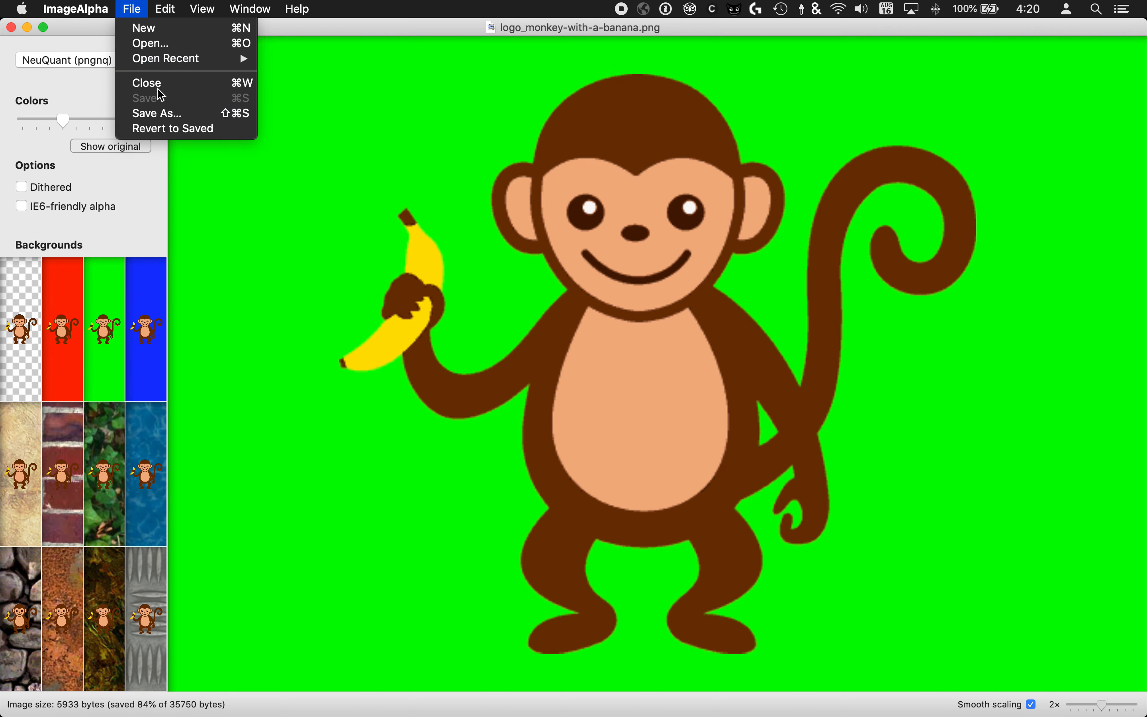
pyautogui.click(163, 114)
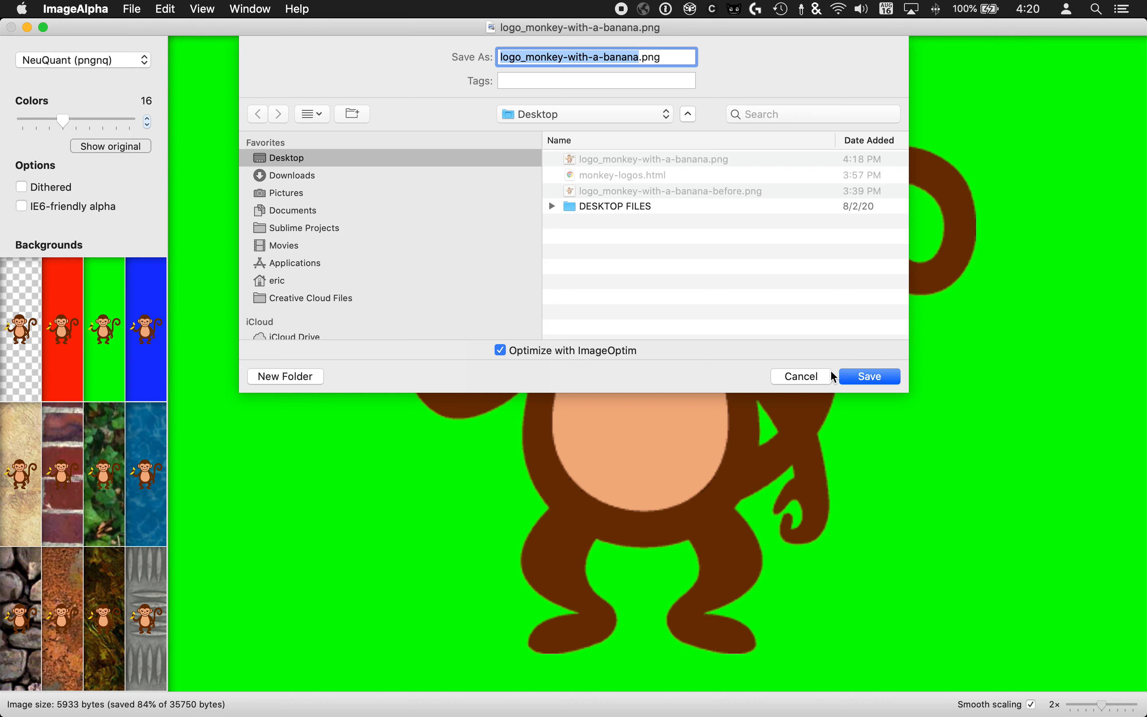
pyautogui.click(865, 375)
pyautogui.click(675, 132)
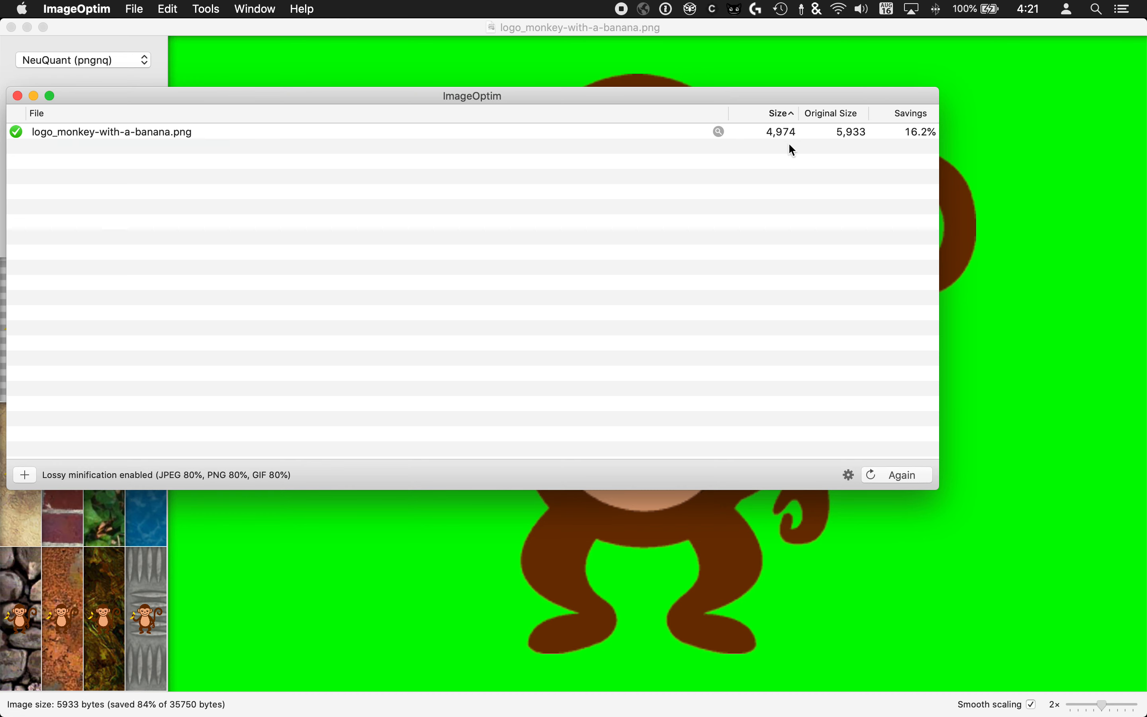
# Close the ImageOptim and ImageAlpha windows and compare the Finder file info of the before and compressed monkey logos
pyautogui.click(18, 97)
pyautogui.click(12, 27)
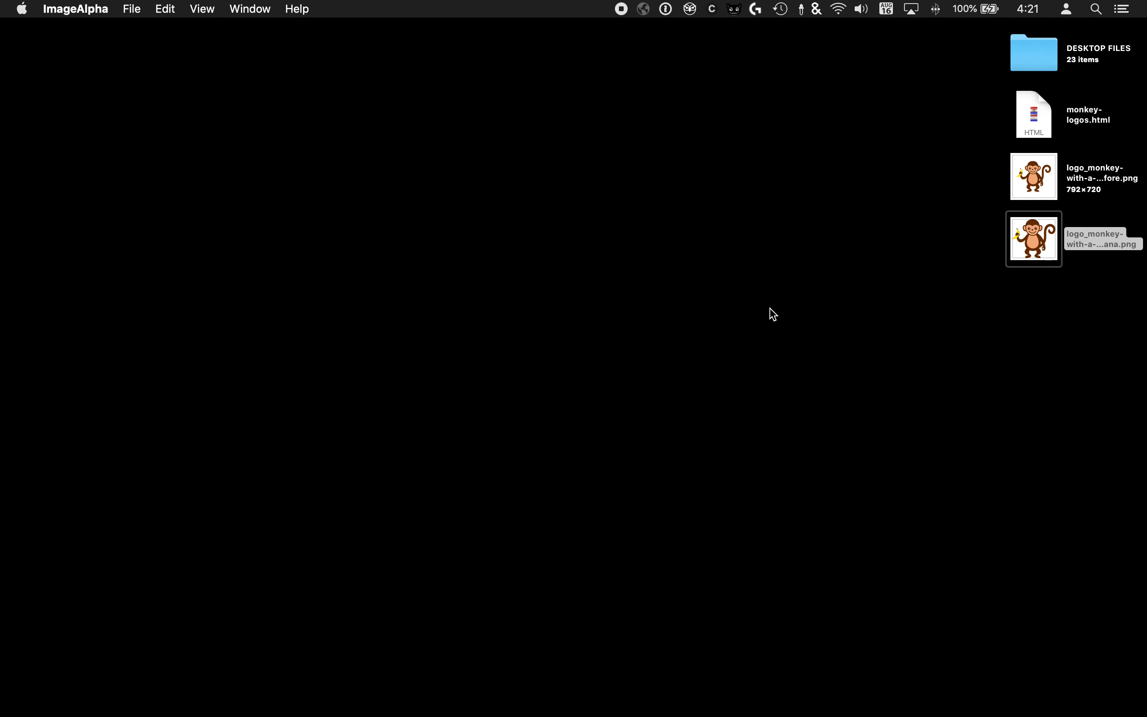
pyautogui.moveTo(1074, 314); pyautogui.dragTo(998, 171)
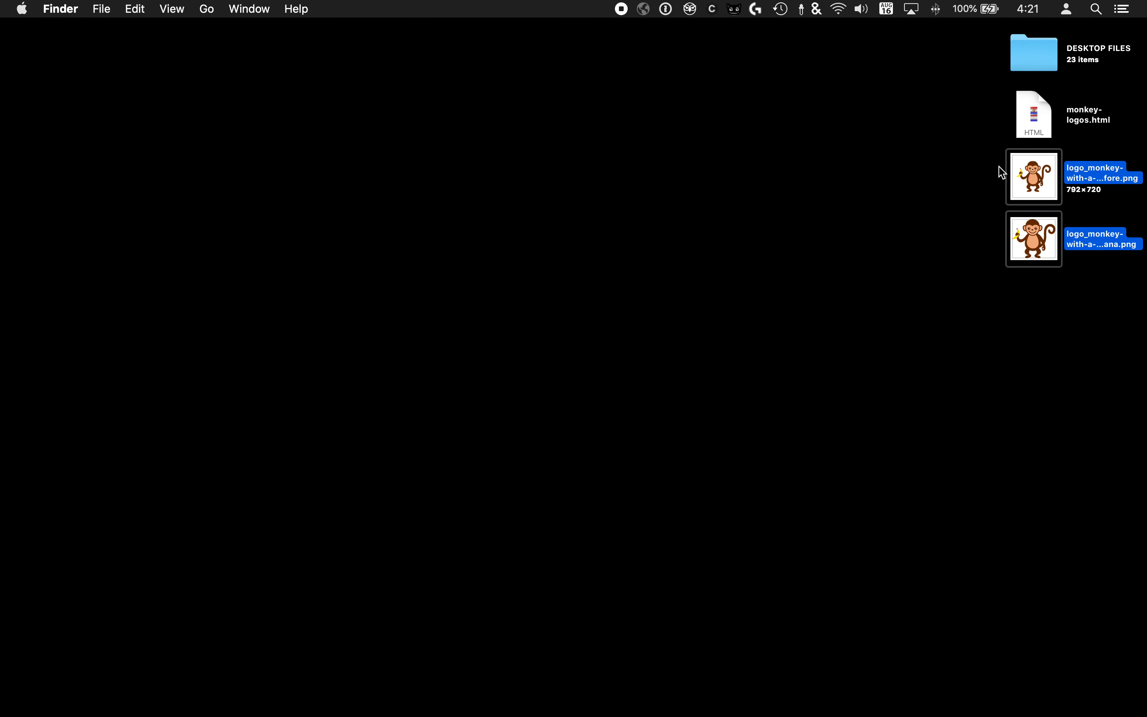
pyautogui.press('super+i')
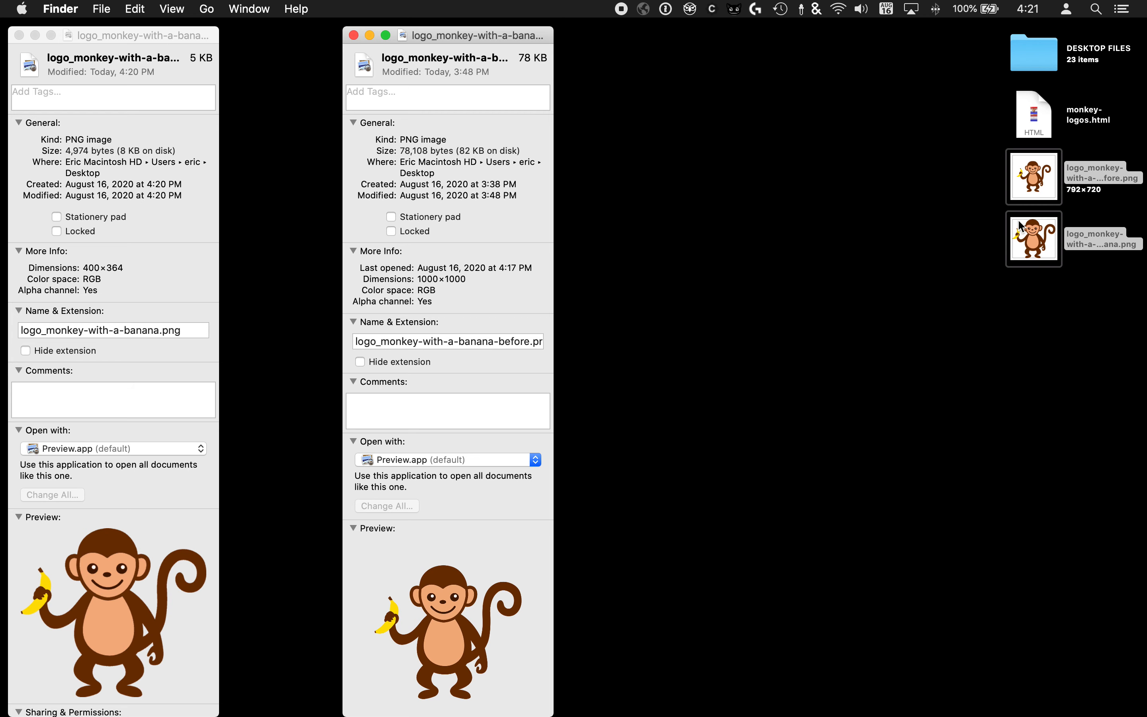
# Open monkey-logos.html from the desktop in Chrome and enlarge the page to 175% to compare the original and compressed logos
pyautogui.doubleClick(1035, 115)
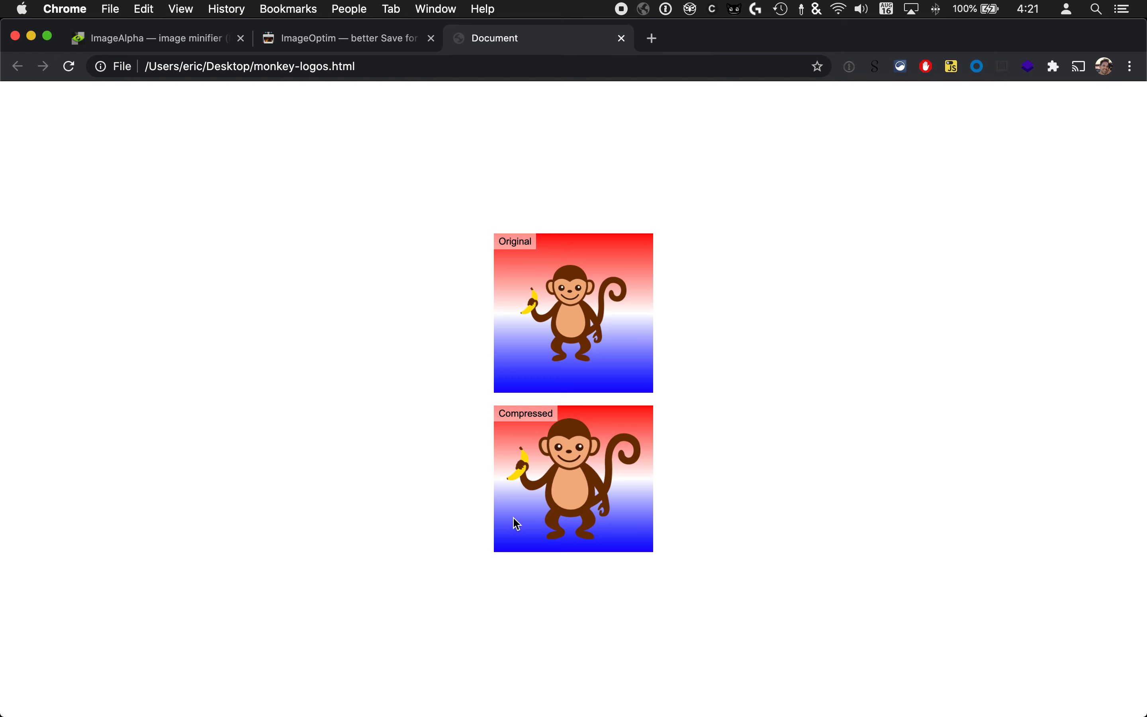
pyautogui.press('super+equal')
pyautogui.press('super+equal')
pyautogui.press('super+equal')
pyautogui.press('super+equal')
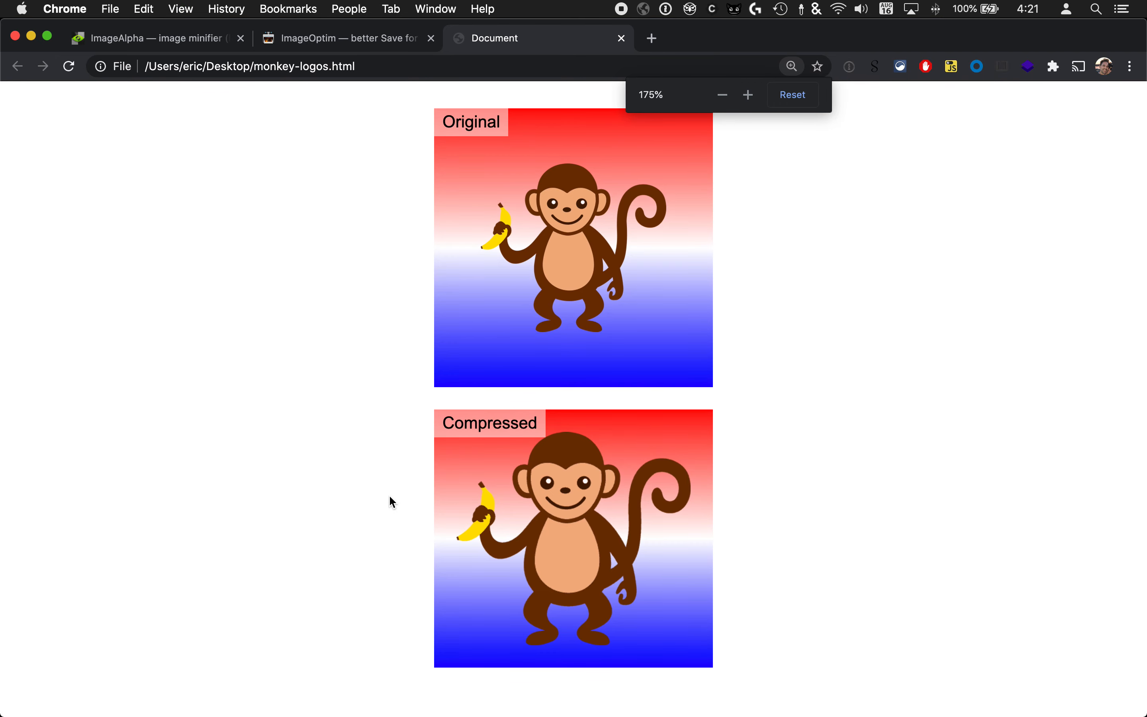